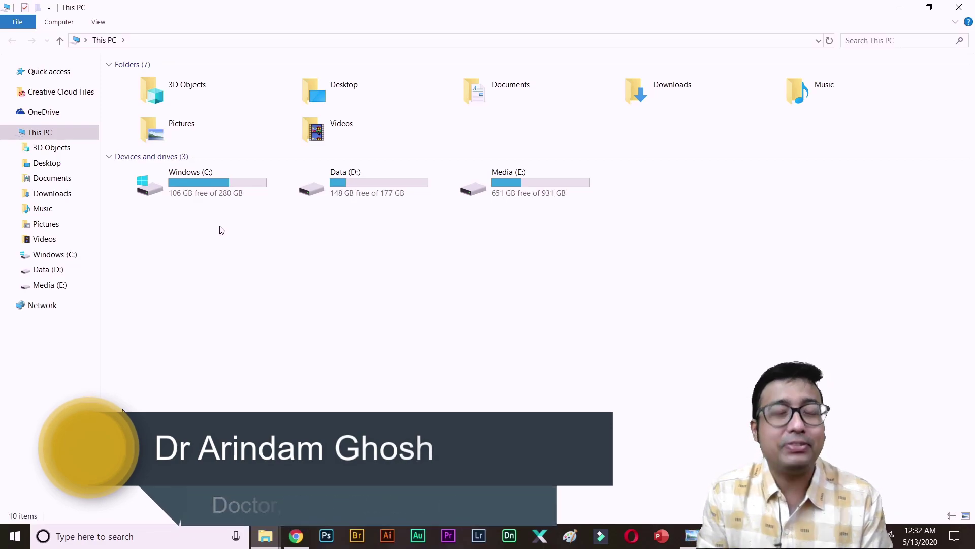
Open Windows (C:), which shows 106 GB free of 280 GB, then return to This PC
{"action": "double_click", "coordinate": [196, 176]}
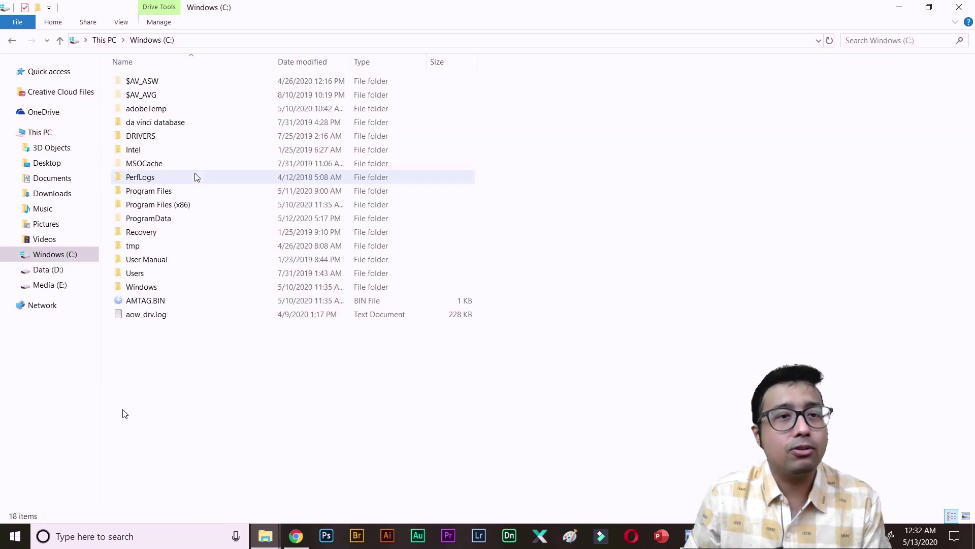
{"action": "left_click", "coordinate": [12, 40]}
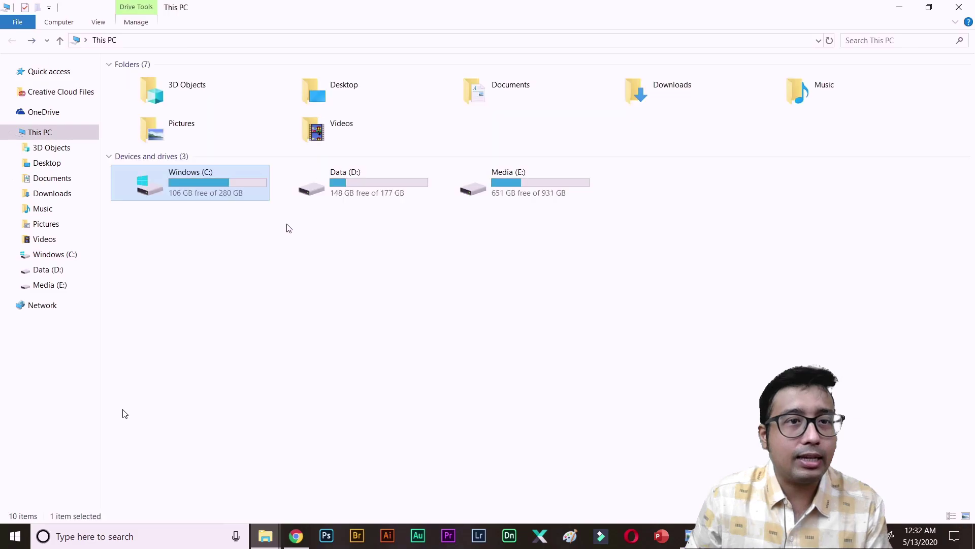
Check the combined Properties of all 18 C: root items (66.0 GB, 274,362 files), then return to This PC
{"action": "double_click", "coordinate": [217, 198]}
{"action": "left_click_drag", "start_coordinate": [331, 332], "coordinate": [172, 81]}
{"action": "right_click", "coordinate": [172, 81]}
{"action": "left_click", "coordinate": [216, 328]}
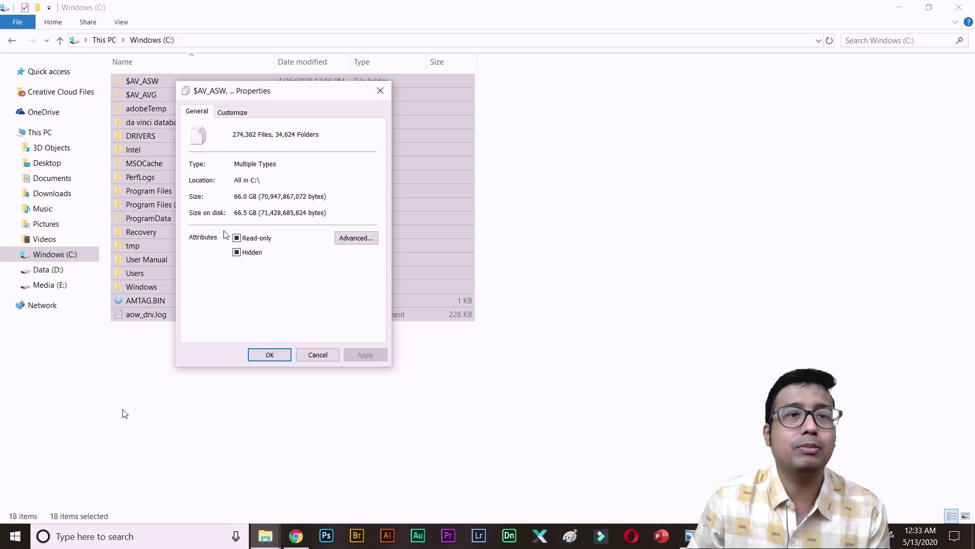
{"action": "left_click", "coordinate": [12, 40]}
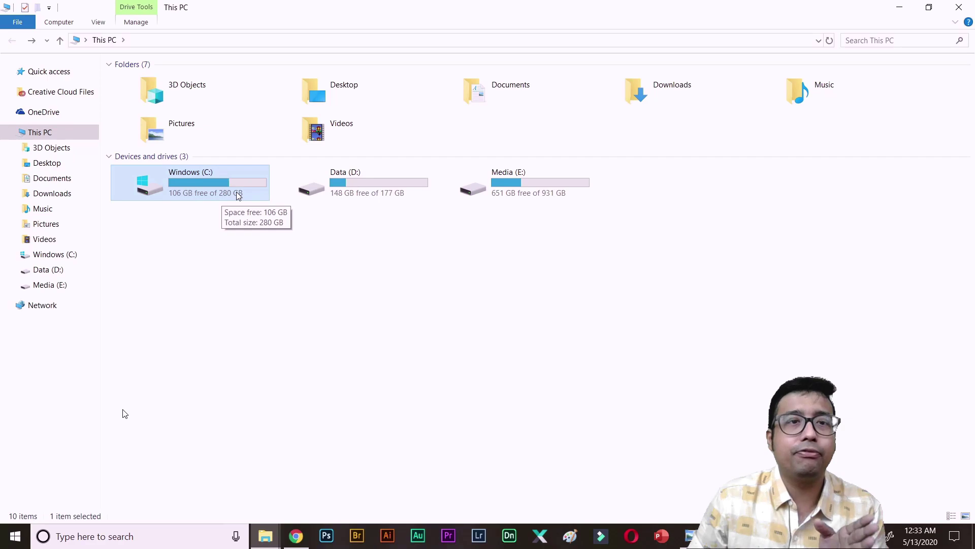
Navigate to C:\Windows\SoftwareDistribution and select its six items
{"action": "left_click", "coordinate": [284, 286]}
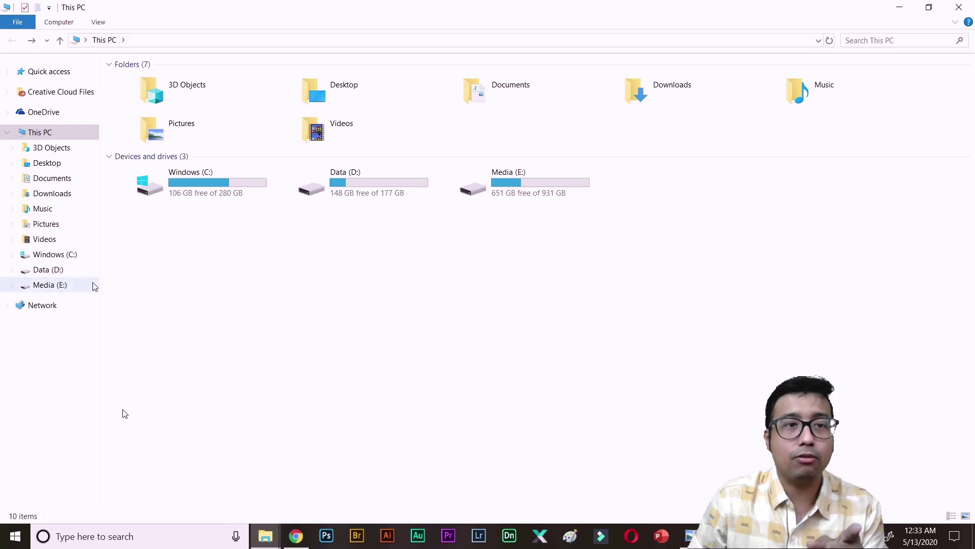
{"action": "left_click", "coordinate": [53, 260]}
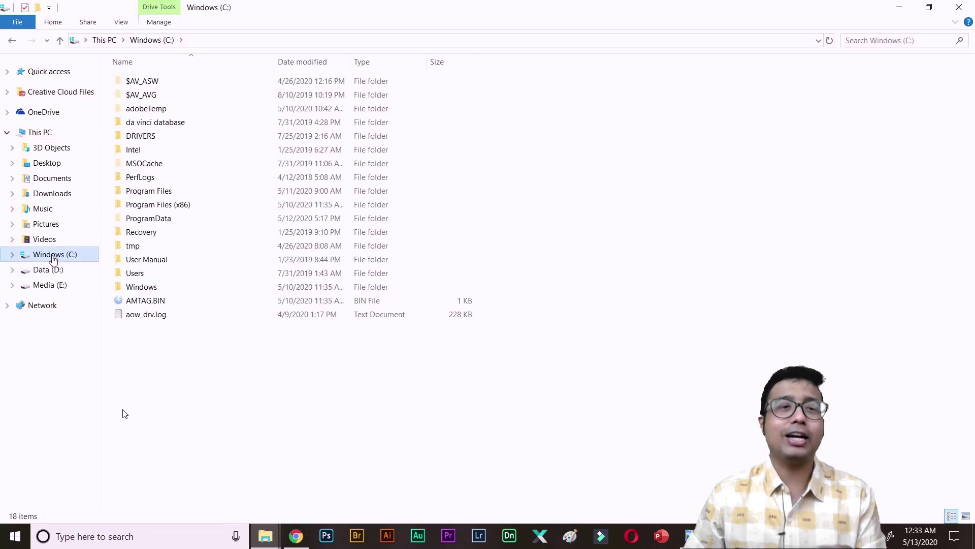
{"action": "double_click", "coordinate": [141, 287]}
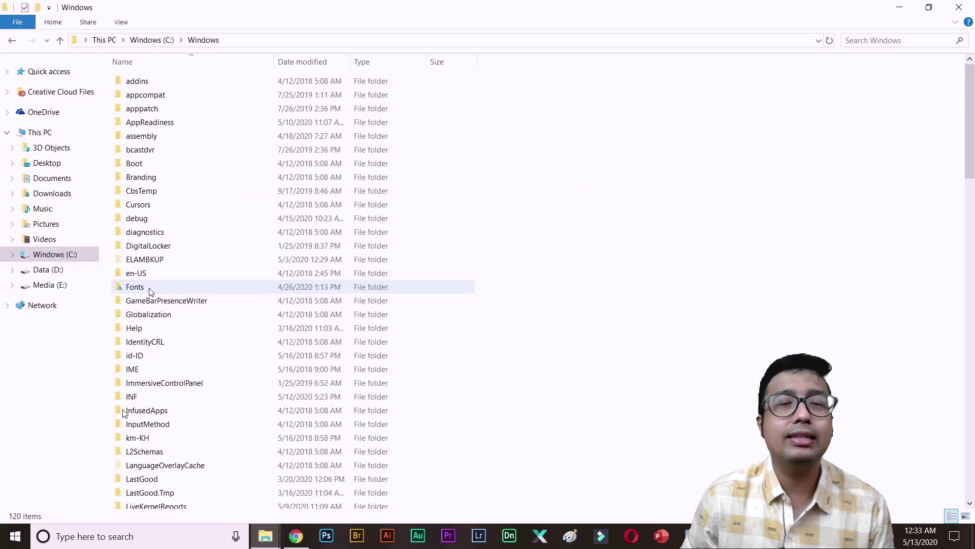
{"action": "scroll", "coordinate": [249, 305], "scroll_direction": "down", "scroll_amount": 10}
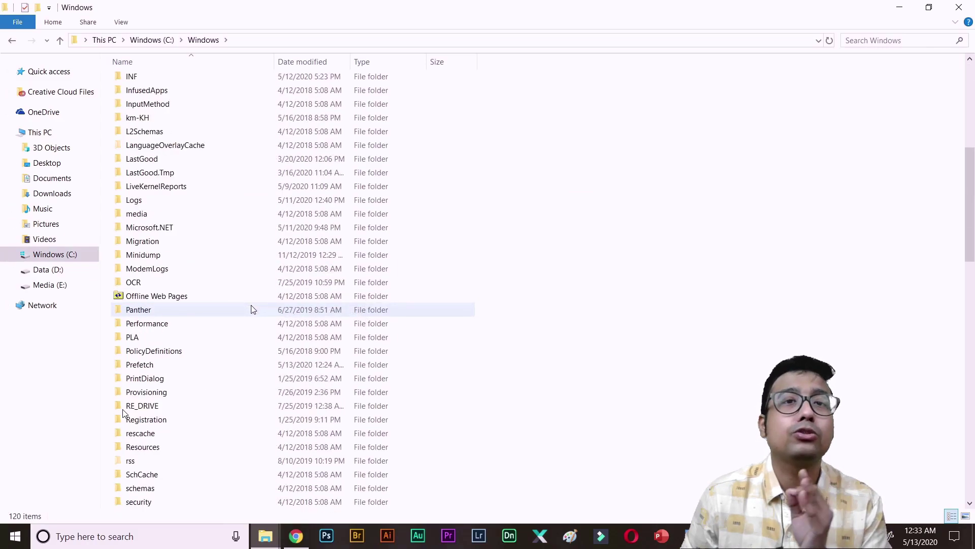
{"action": "scroll", "coordinate": [213, 416], "scroll_direction": "down", "scroll_amount": 1}
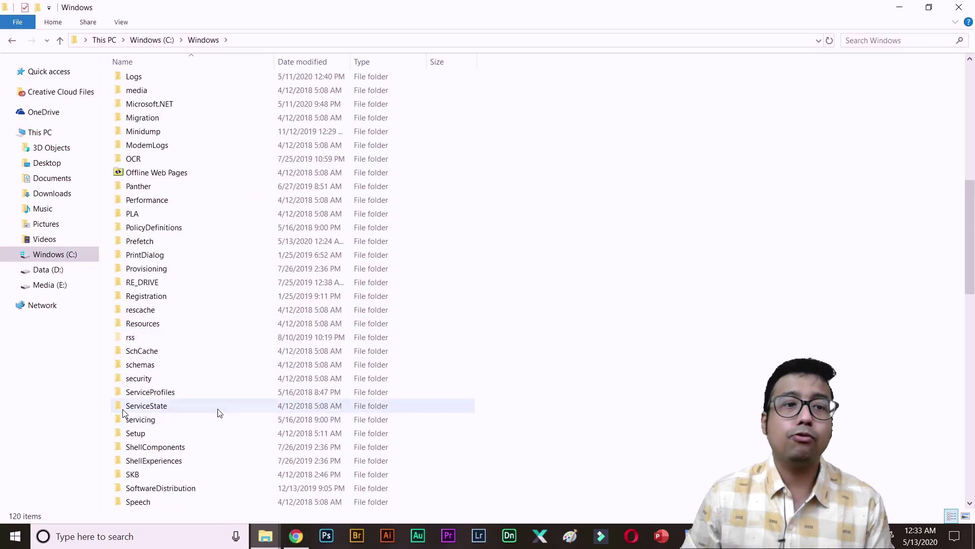
{"action": "left_click", "coordinate": [183, 488]}
{"action": "double_click", "coordinate": [183, 487]}
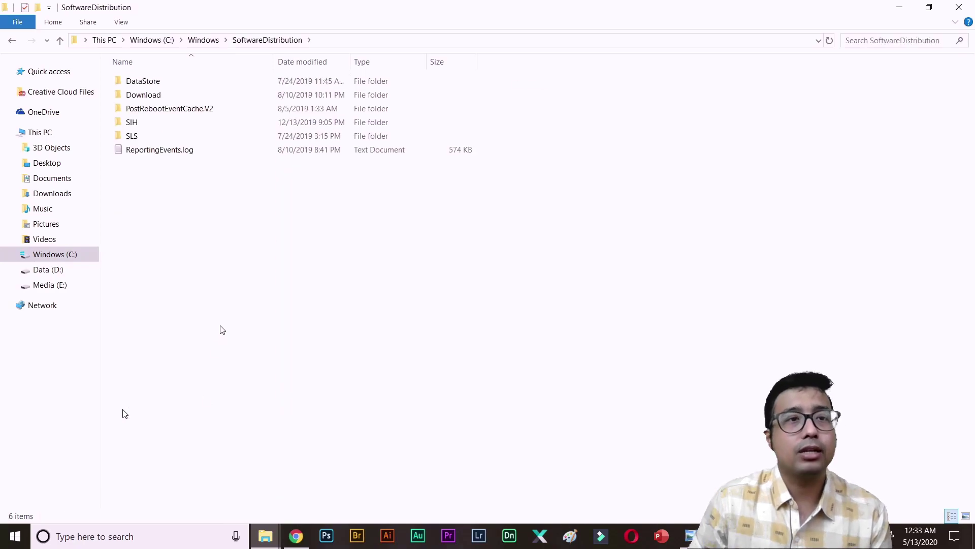
{"action": "left_click_drag", "start_coordinate": [265, 239], "coordinate": [148, 72]}
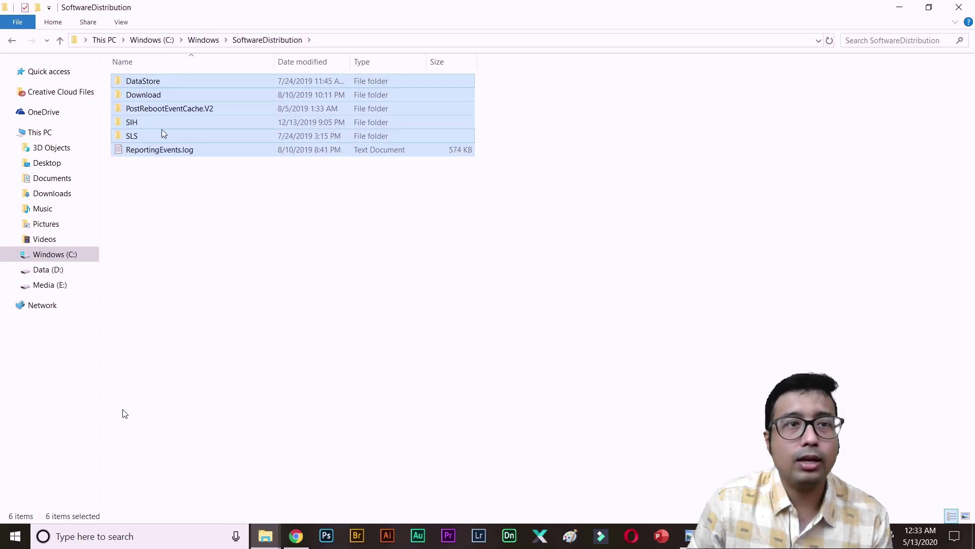
Permanently delete everything in SoftwareDistribution\Download, granting administrator permission for all items
{"action": "double_click", "coordinate": [144, 97]}
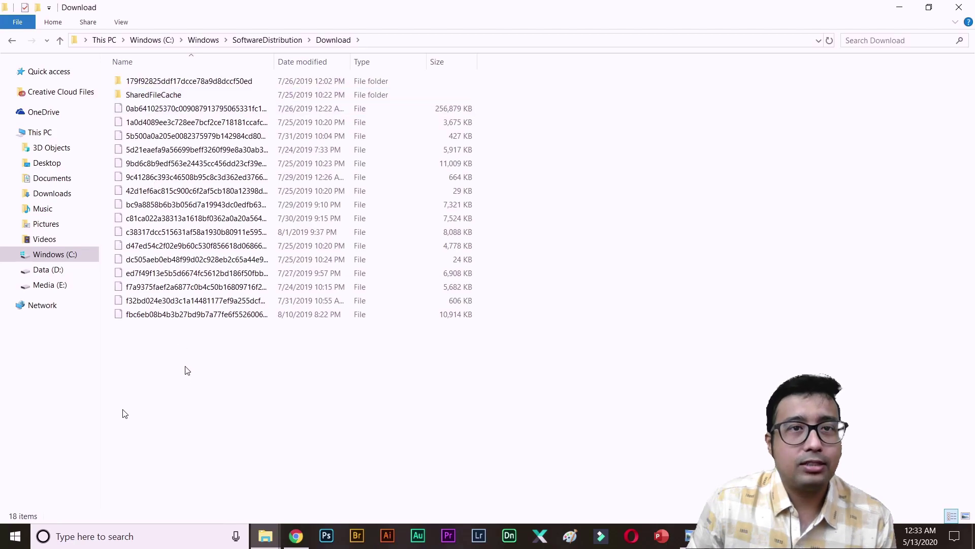
{"action": "left_click_drag", "start_coordinate": [186, 370], "coordinate": [151, 82]}
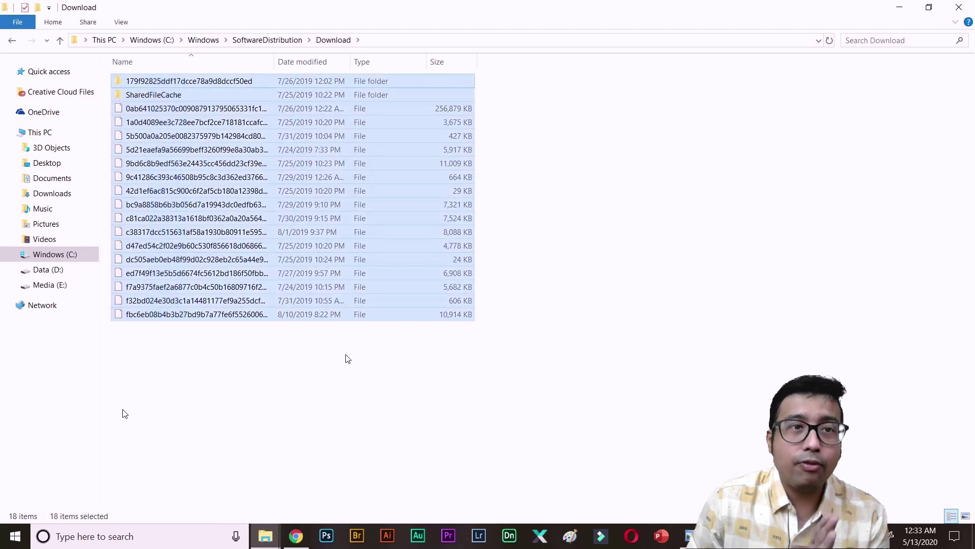
{"action": "key", "text": "shift+Delete"}
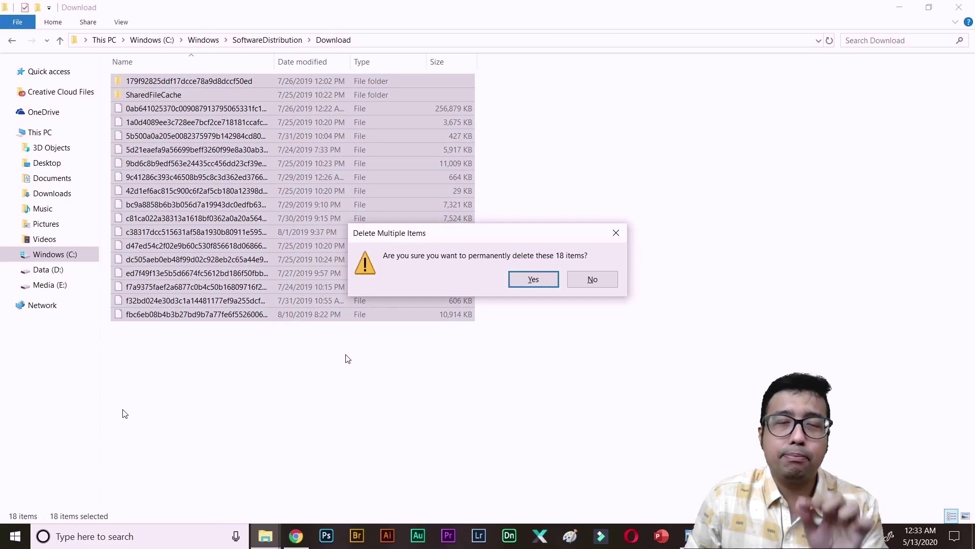
{"action": "key", "text": "Return"}
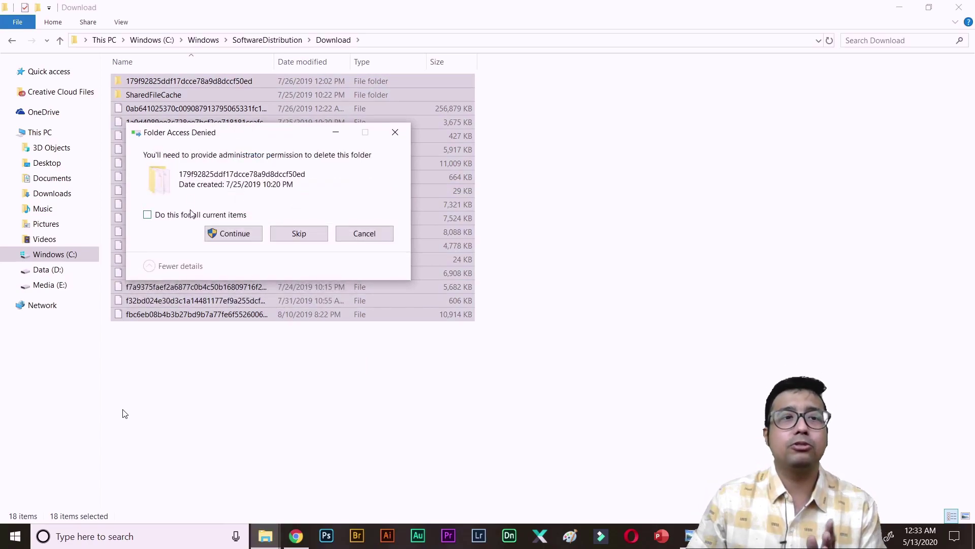
{"action": "left_click", "coordinate": [192, 215]}
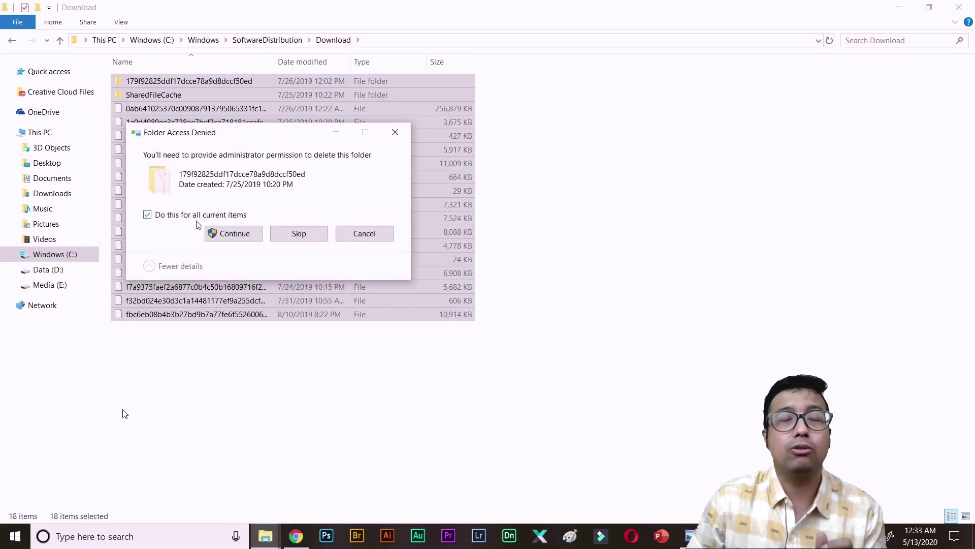
{"action": "left_click", "coordinate": [245, 234]}
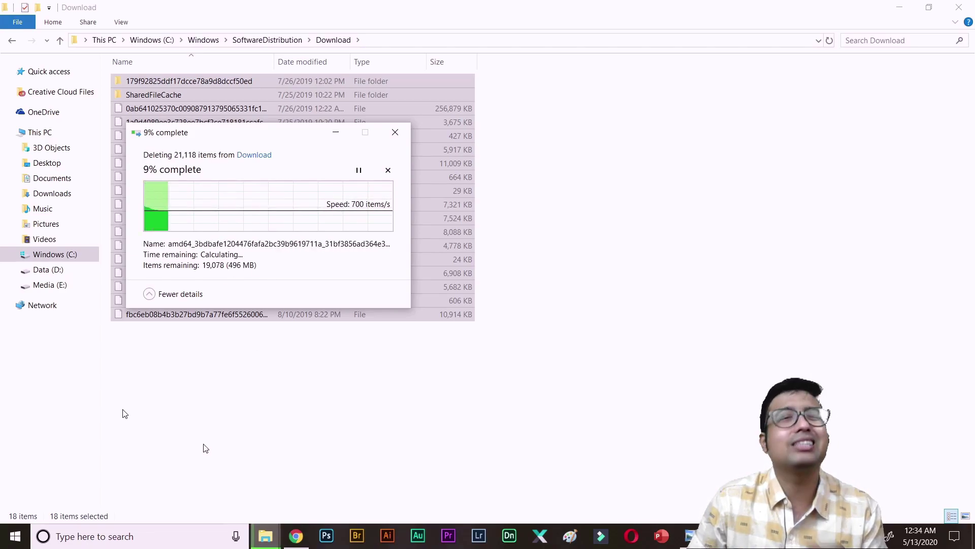
{"action": "left_click", "coordinate": [142, 536]}
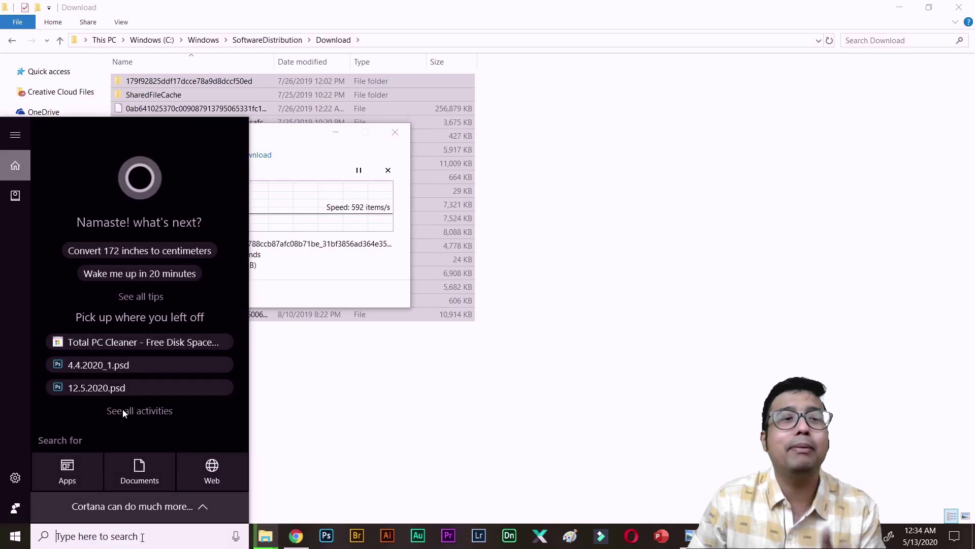
Open the Windows Prefetch folder from the Run prompt
{"action": "type", "text": "wr"}
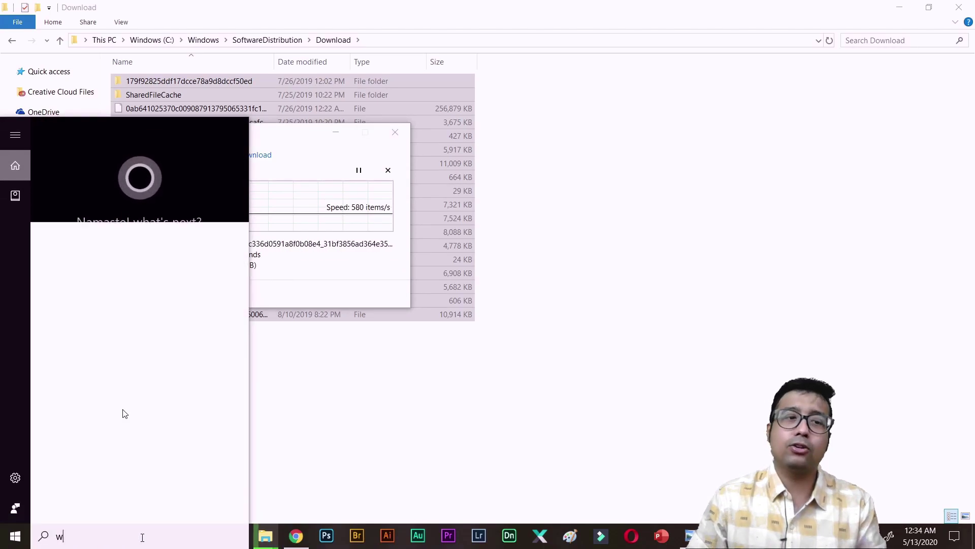
{"action": "key", "text": "BackSpace"}
{"action": "key", "text": "BackSpace"}
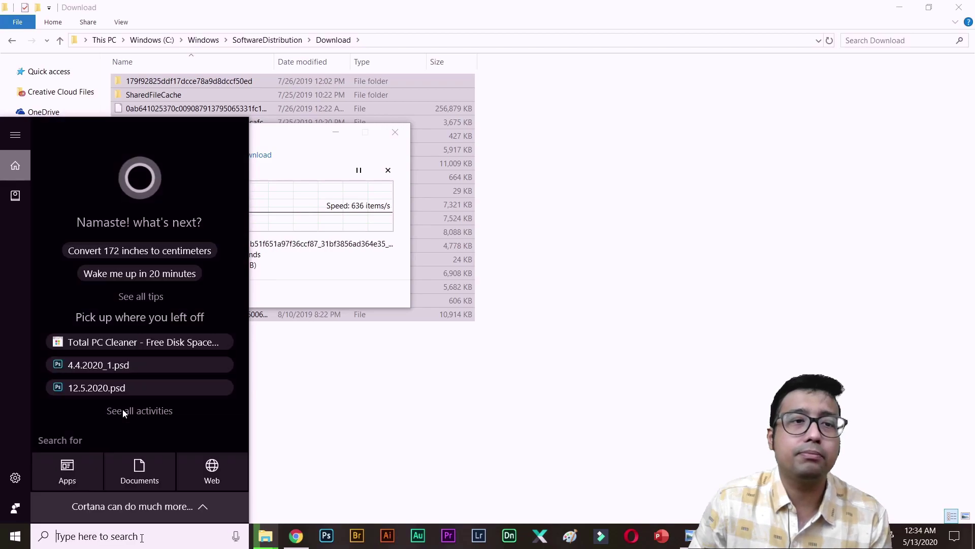
{"action": "key", "text": "super+r"}
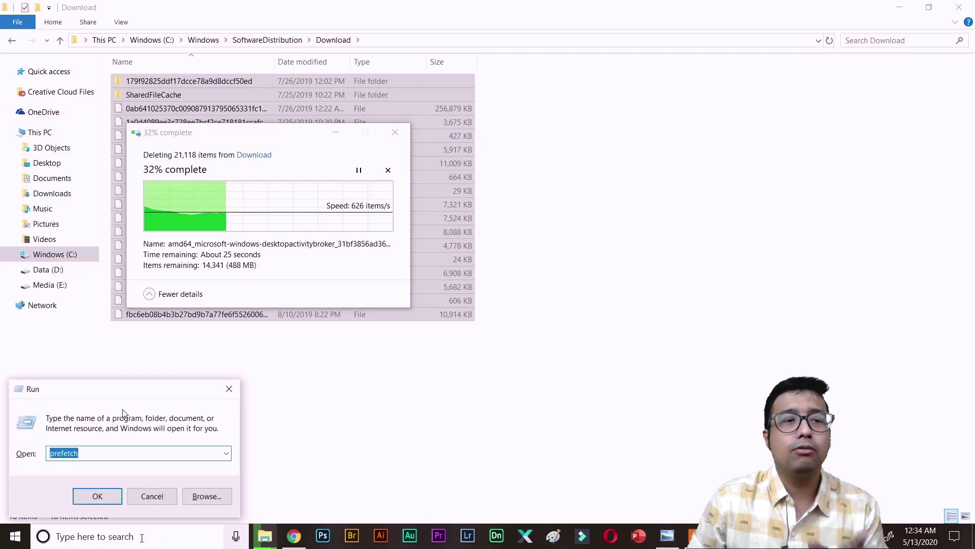
{"action": "left_click", "coordinate": [88, 453]}
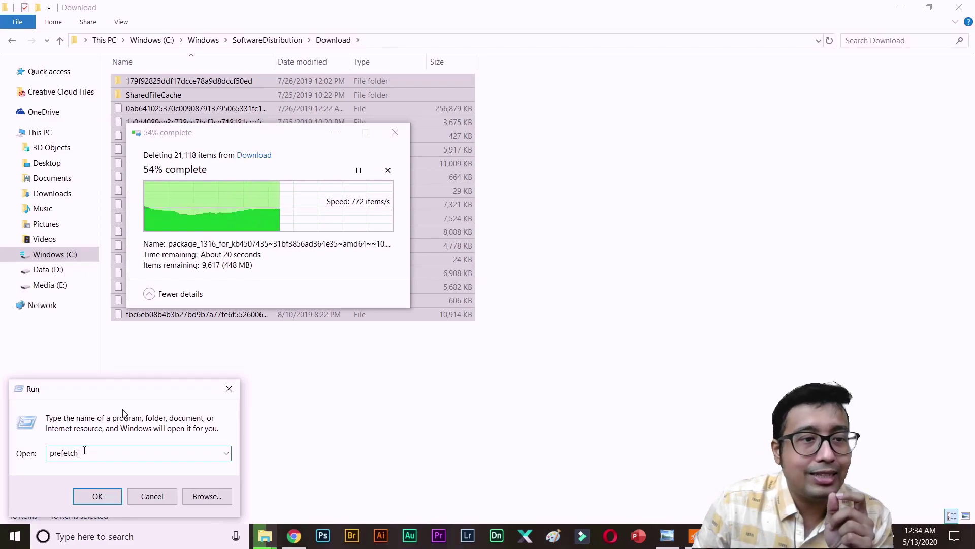
{"action": "left_click", "coordinate": [101, 496]}
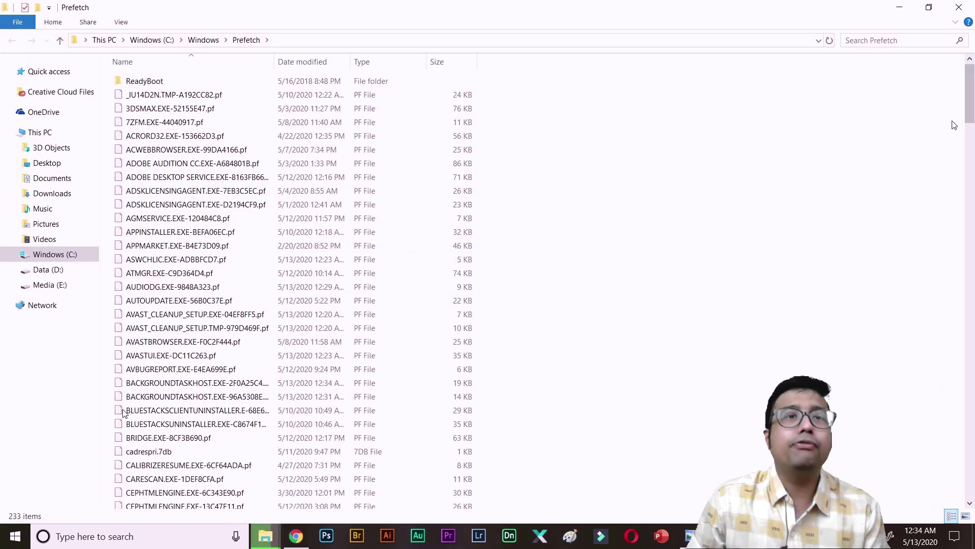
Delete all 233 Prefetch items, skipping every file still in use
{"action": "mouse_move", "coordinate": [970, 95]}
{"action": "left_mouse_down"}
{"action": "mouse_move", "coordinate": [971, 477]}
{"action": "mouse_move", "coordinate": [972, 87]}
{"action": "left_mouse_up"}
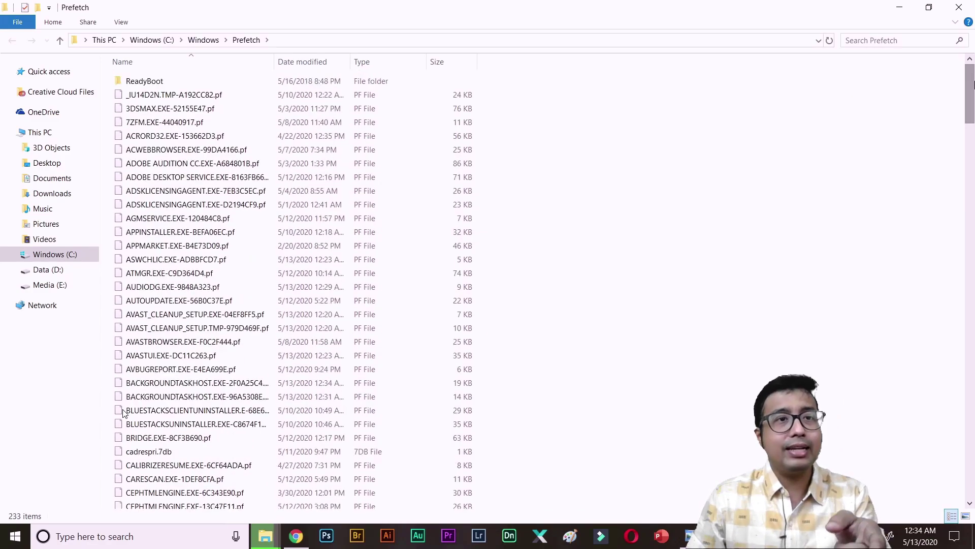
{"action": "key", "text": "ctrl+a"}
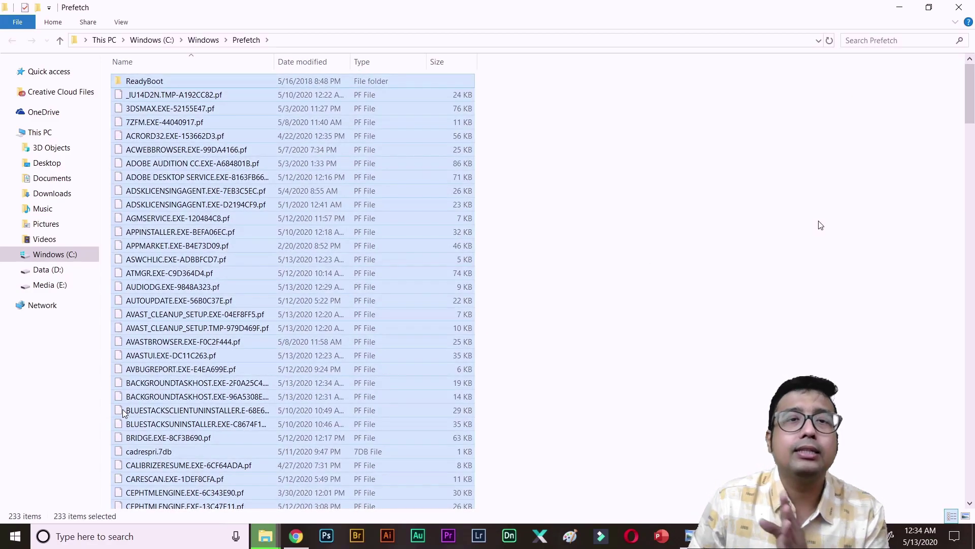
{"action": "key", "text": "Delete"}
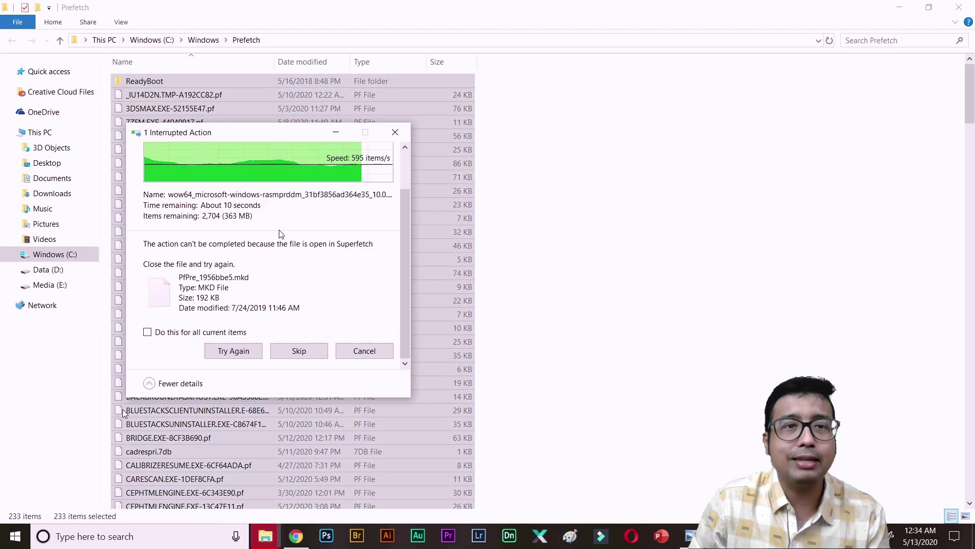
{"action": "left_click", "coordinate": [195, 333]}
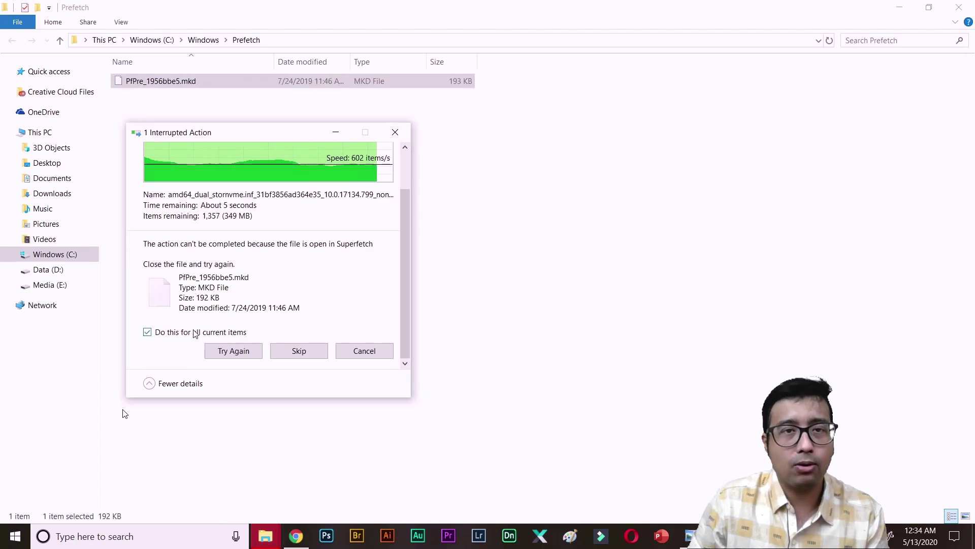
{"action": "left_click", "coordinate": [299, 351]}
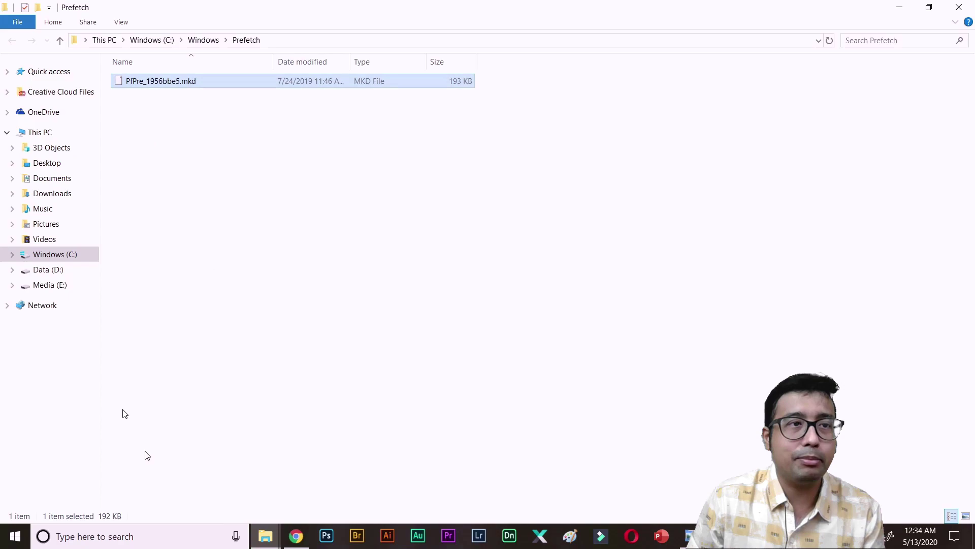
Open the C:\Windows\Temp folder by running 'temp'
{"action": "left_click", "coordinate": [188, 544]}
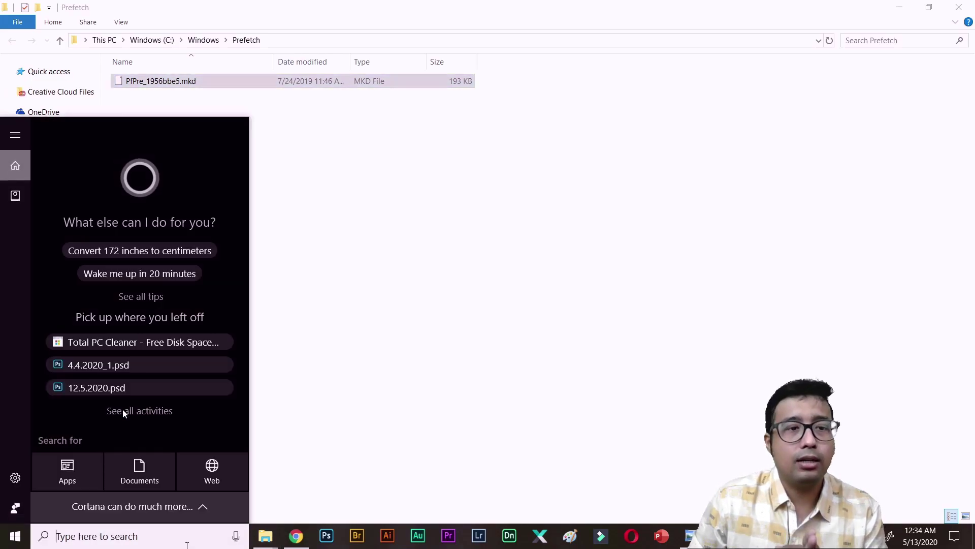
{"action": "key", "text": "super+r"}
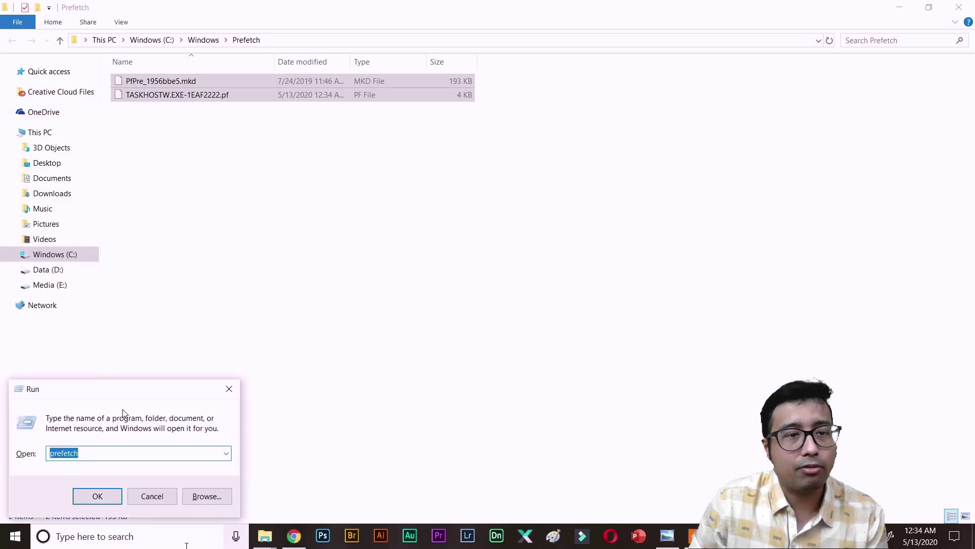
{"action": "left_click", "coordinate": [94, 453]}
{"action": "double_click", "coordinate": [94, 452]}
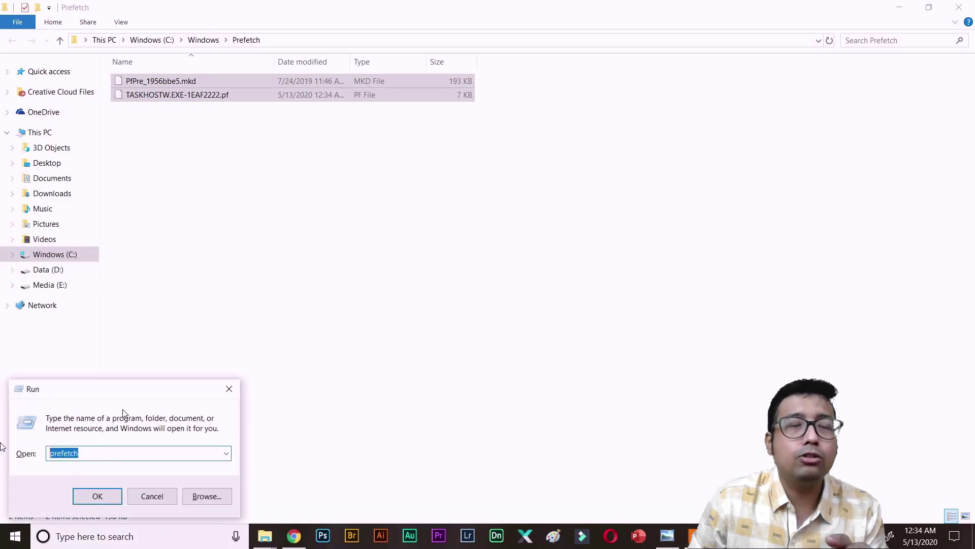
{"action": "type", "text": "temp"}
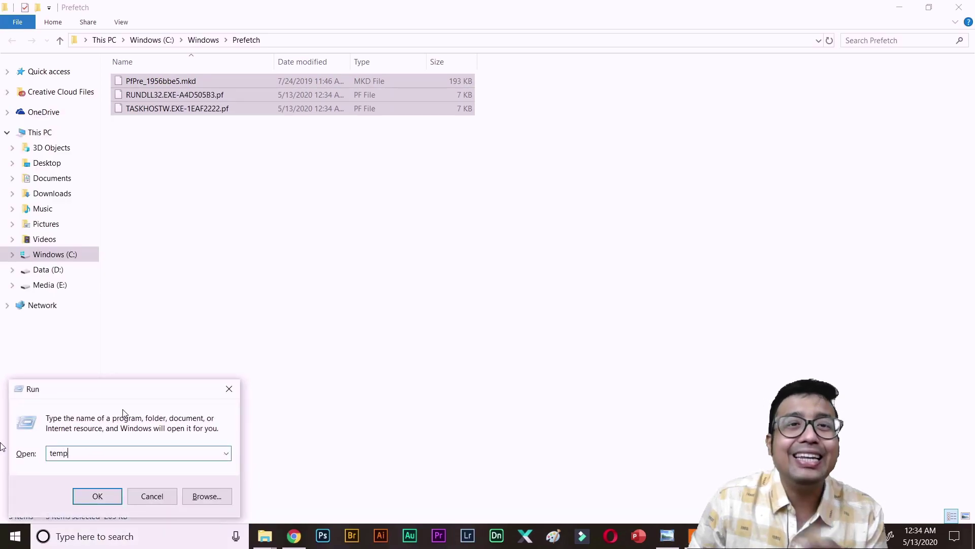
{"action": "key", "text": "Return"}
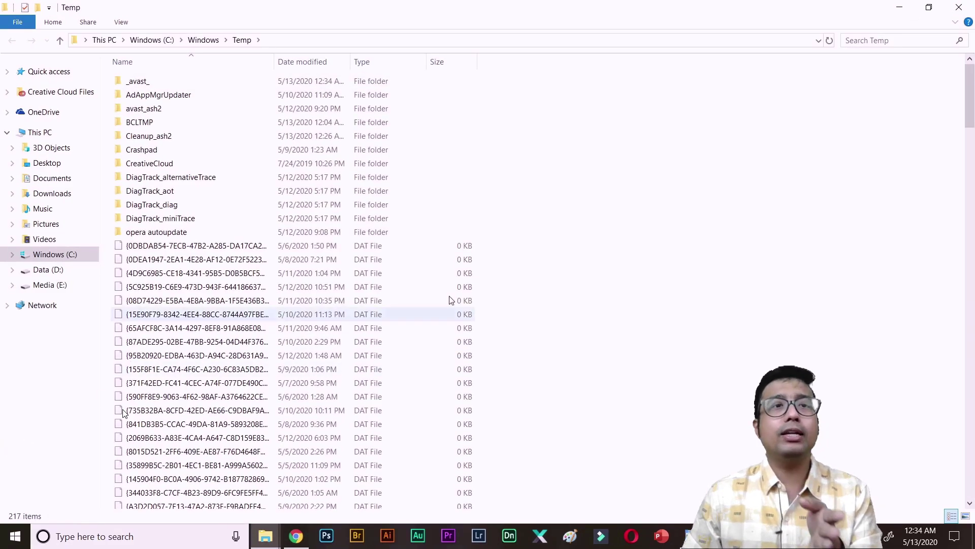
{"action": "scroll", "coordinate": [122, 413], "scroll_direction": "down", "scroll_amount": 20}
{"action": "scroll", "coordinate": [122, 413], "scroll_direction": "up", "scroll_amount": 20}
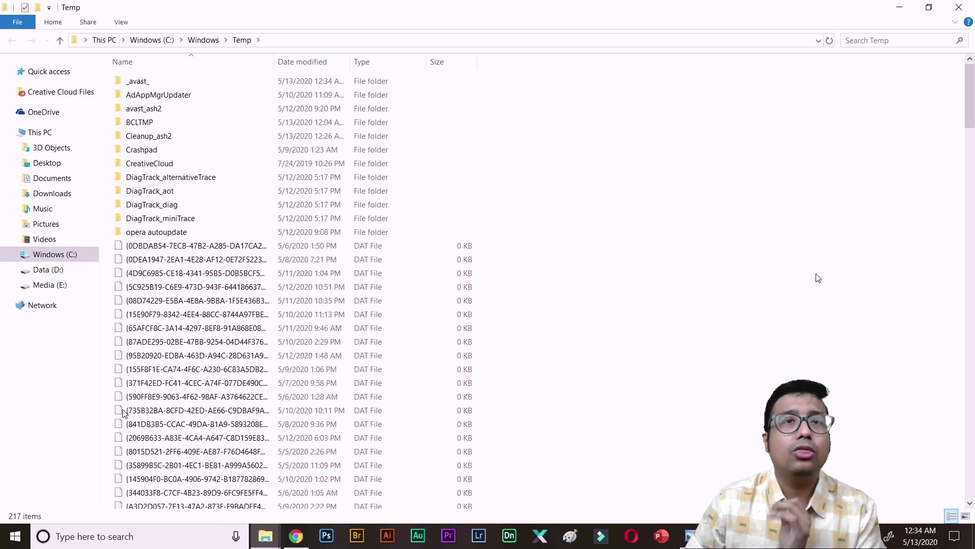
Delete everything in Windows Temp, skipping the in-use folders and files
{"action": "key", "text": "ctrl+a"}
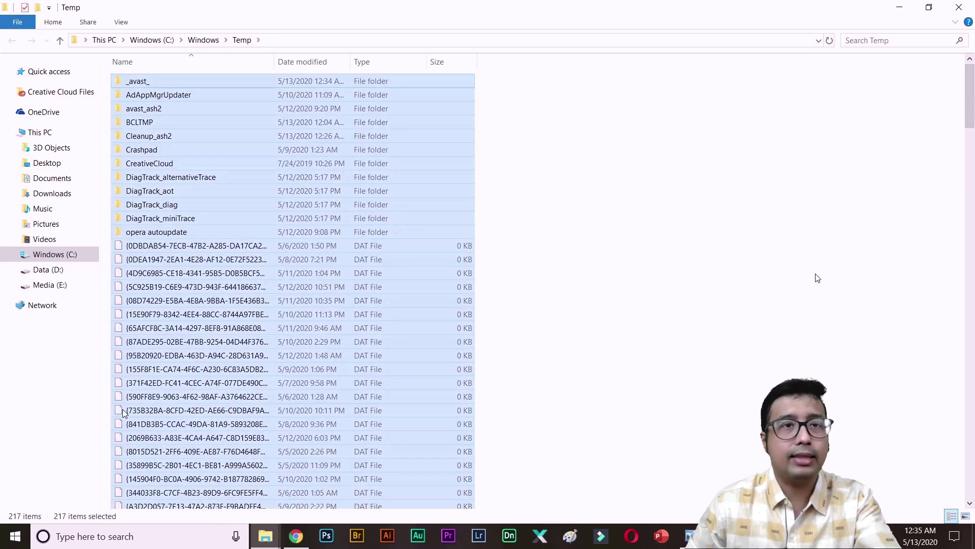
{"action": "key", "text": "Delete"}
{"action": "key", "text": "Return"}
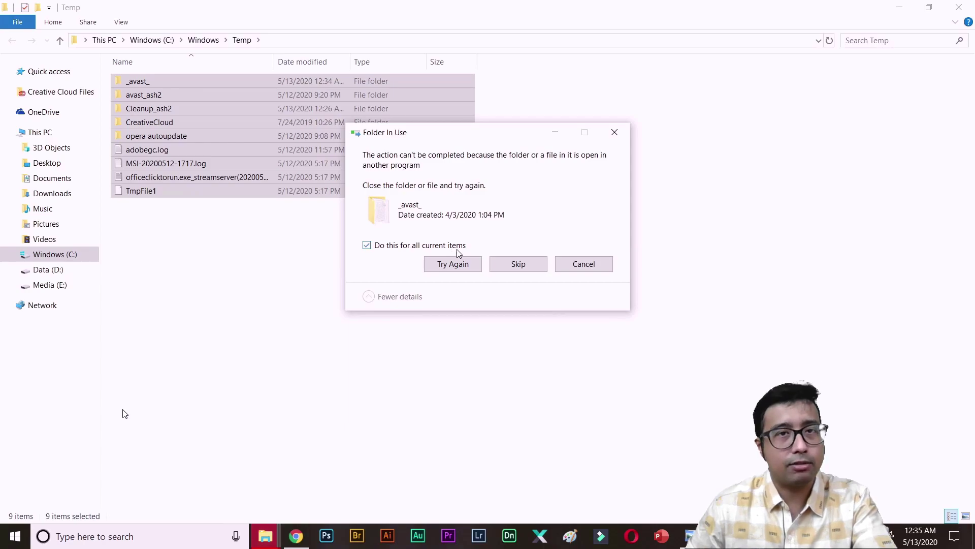
{"action": "left_click", "coordinate": [504, 263]}
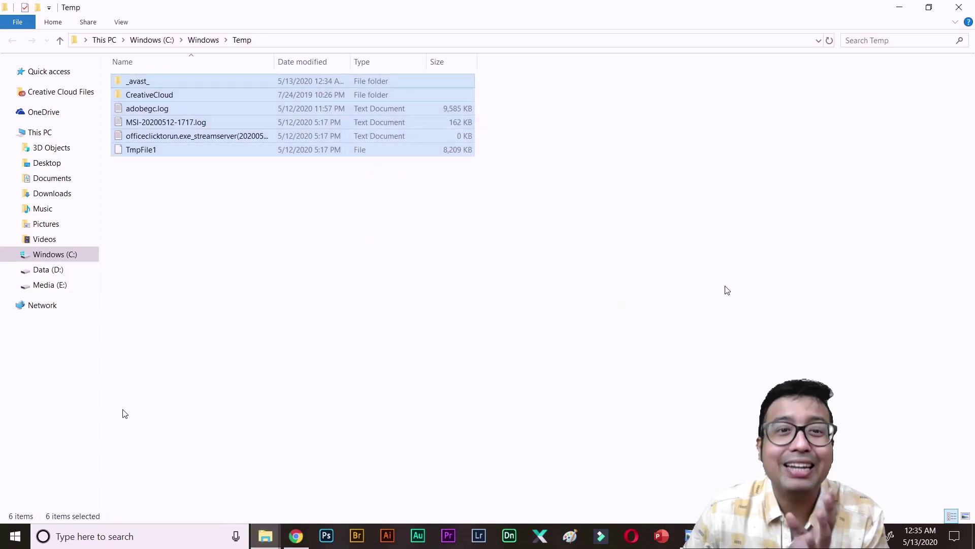
{"action": "left_click", "coordinate": [728, 290]}
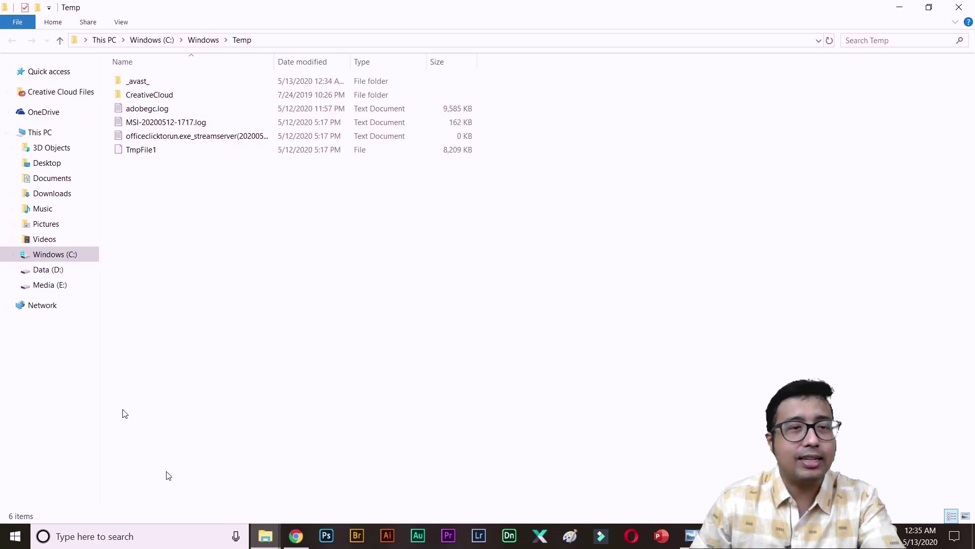
Open the user's AppData\Local\Temp folder by running '%temp%'
{"action": "key", "text": "super+r"}
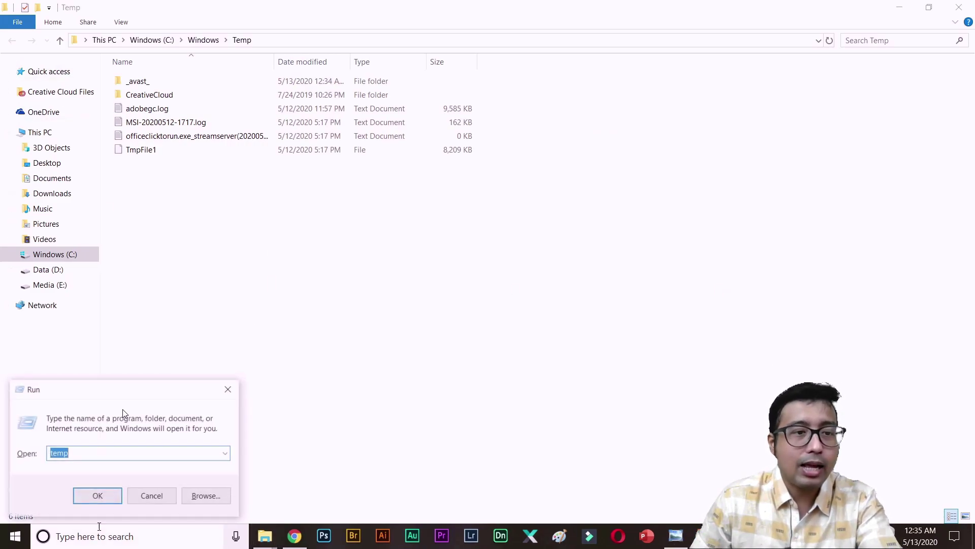
{"action": "left_click", "coordinate": [51, 454]}
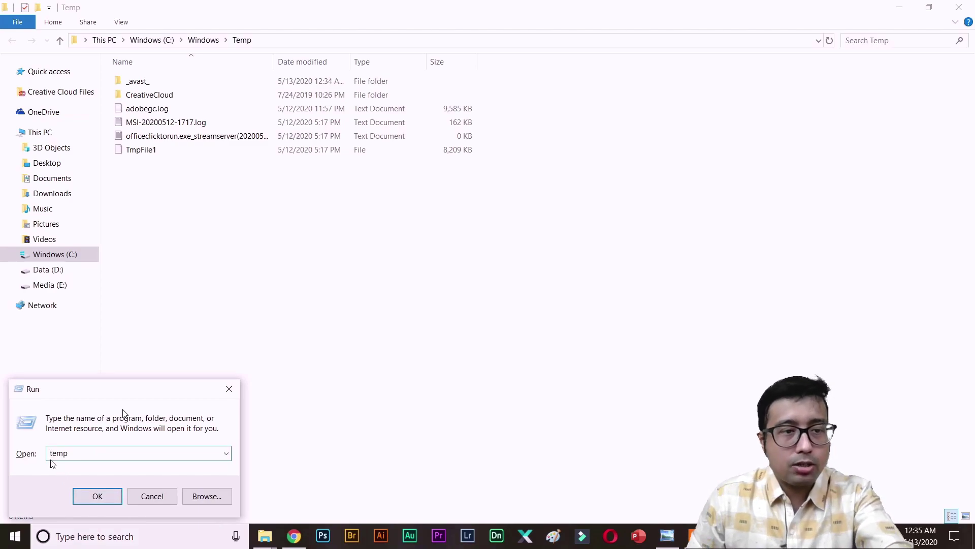
{"action": "type", "text": "%"}
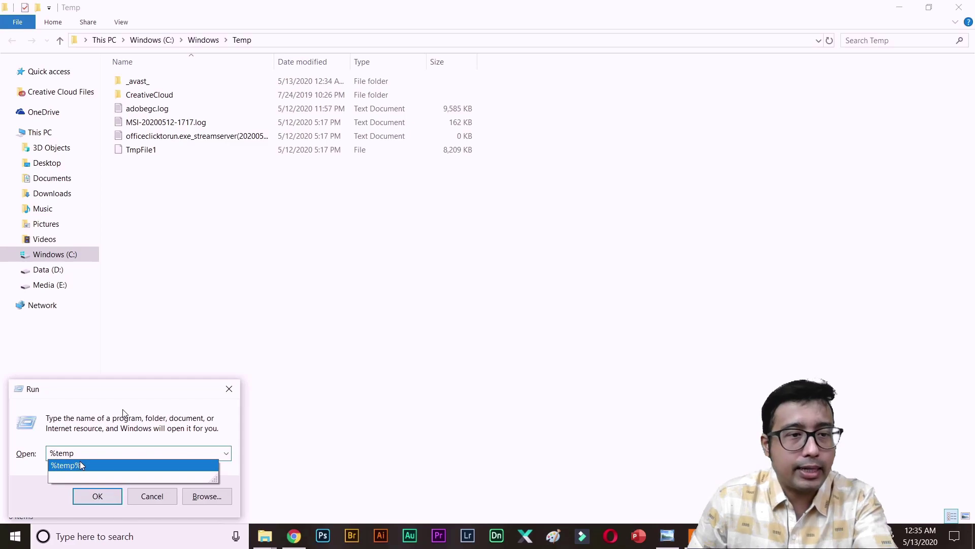
{"action": "left_click", "coordinate": [84, 452]}
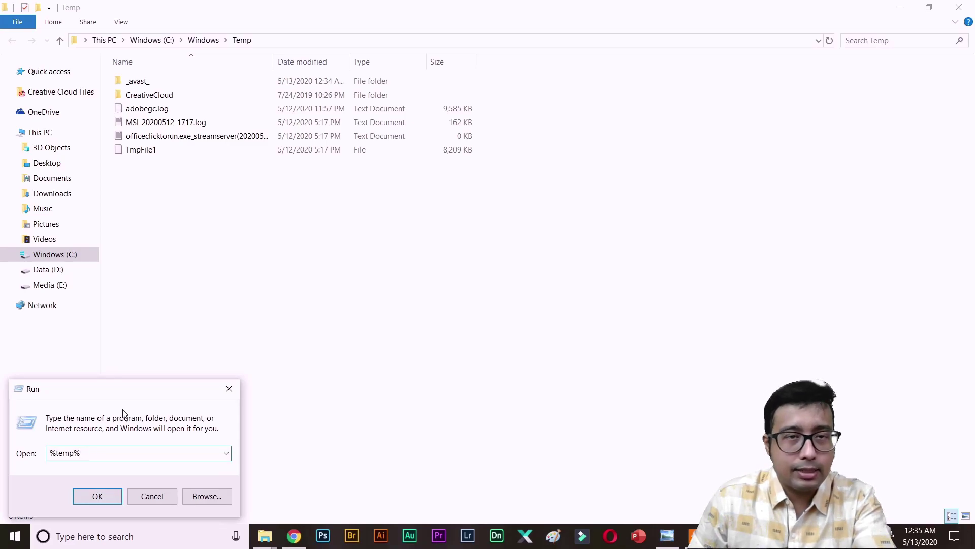
{"action": "left_click", "coordinate": [90, 494]}
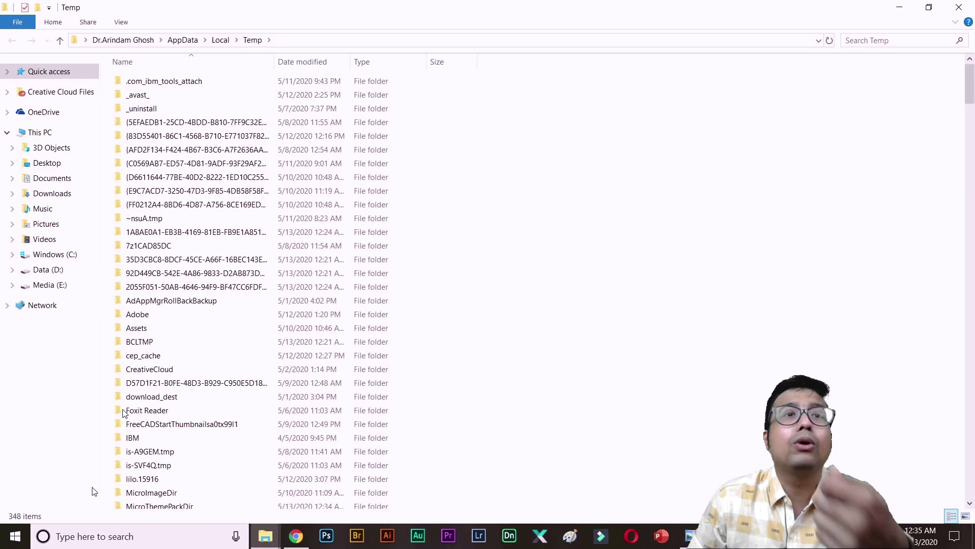
{"action": "mouse_move", "coordinate": [971, 80]}
{"action": "left_mouse_down"}
{"action": "mouse_move", "coordinate": [972, 488]}
{"action": "mouse_move", "coordinate": [972, 96]}
{"action": "left_mouse_up"}
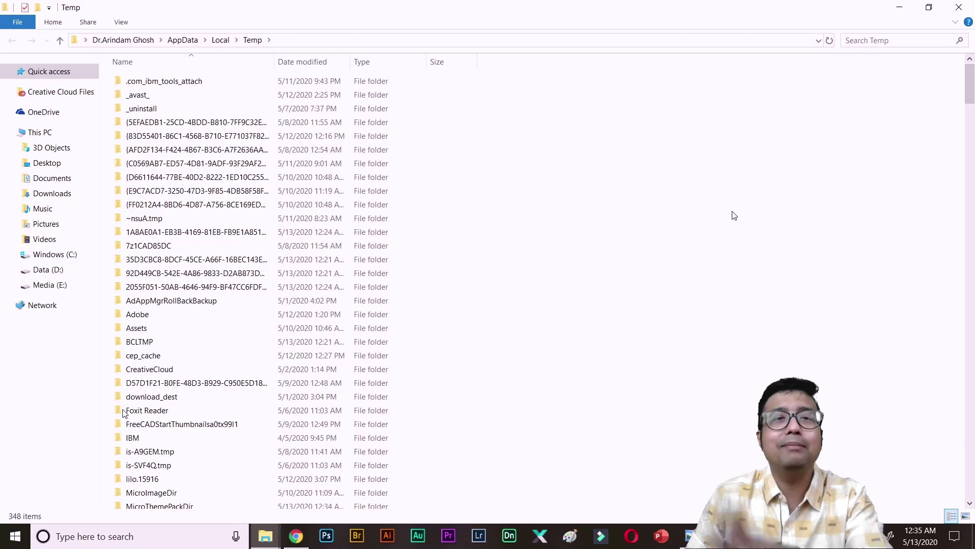
Delete all the user's temporary files, skipping every file still in use
{"action": "key", "text": "ctrl+a"}
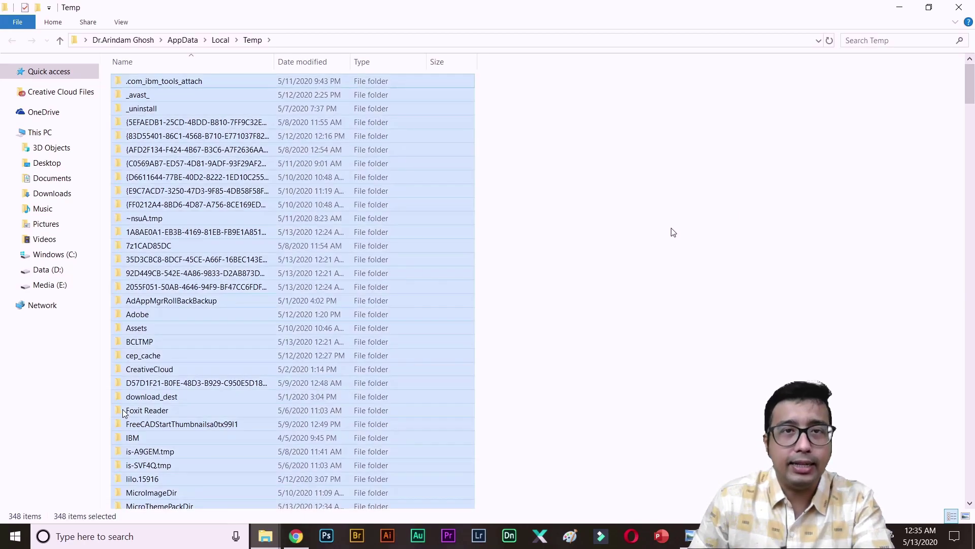
{"action": "key", "text": "Delete"}
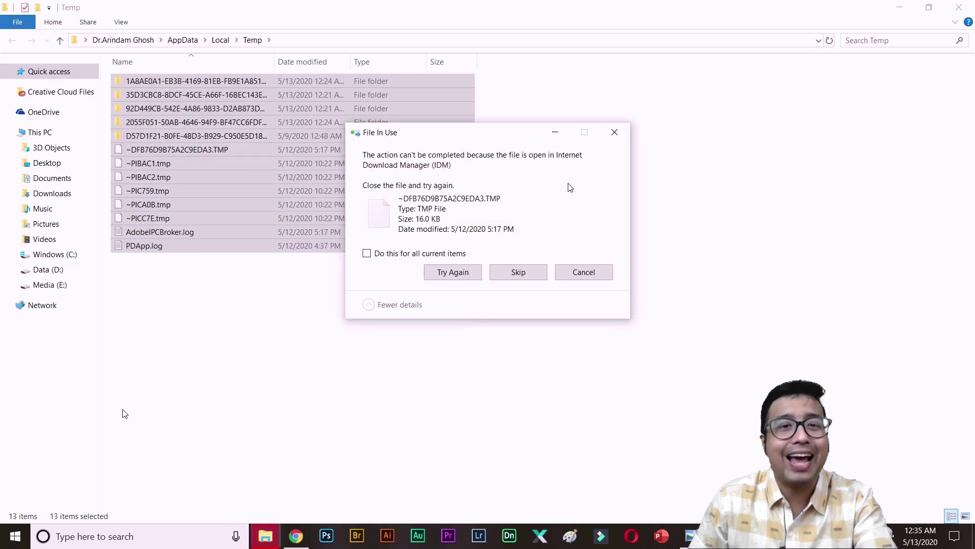
{"action": "left_click", "coordinate": [421, 255]}
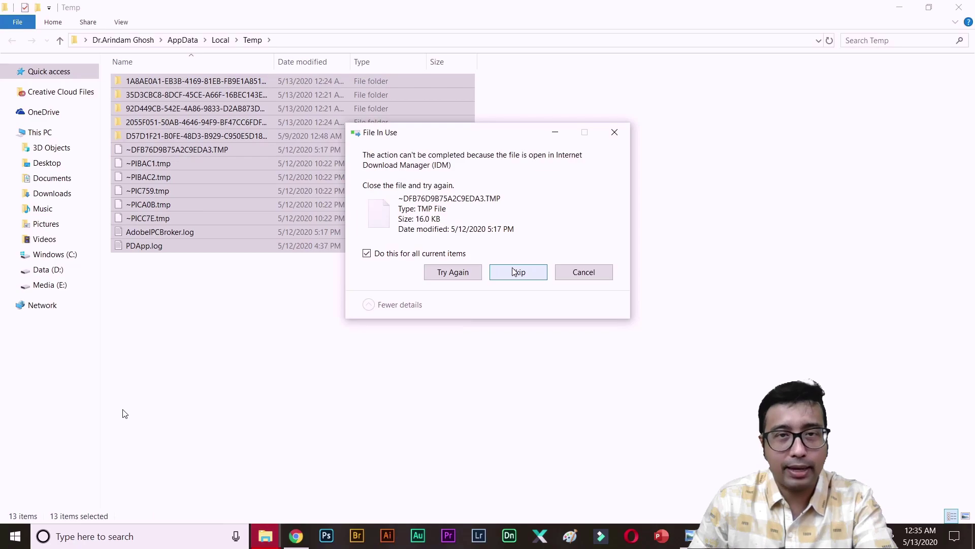
{"action": "left_click", "coordinate": [515, 273]}
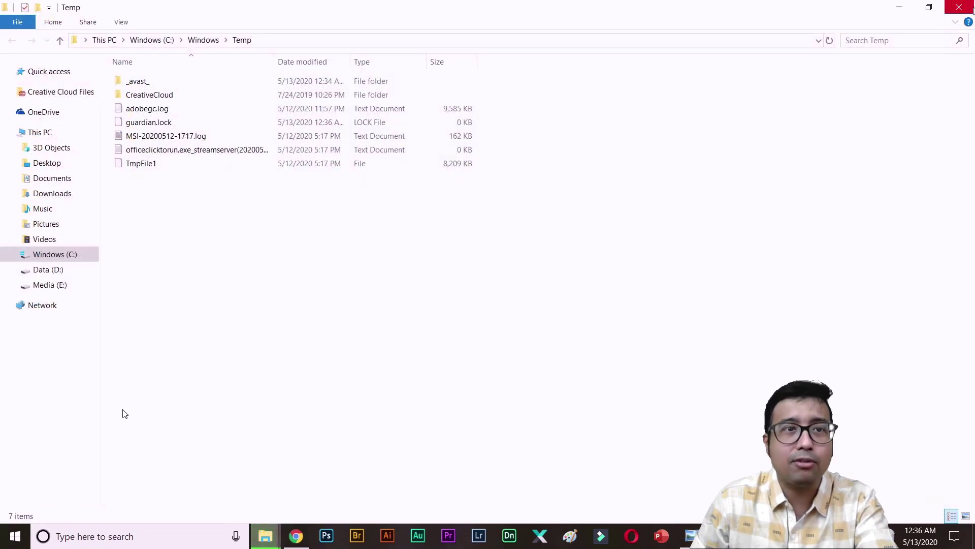
Launch Disk Cleanup from the Windows (C:) drive's Properties
{"action": "left_click", "coordinate": [36, 132]}
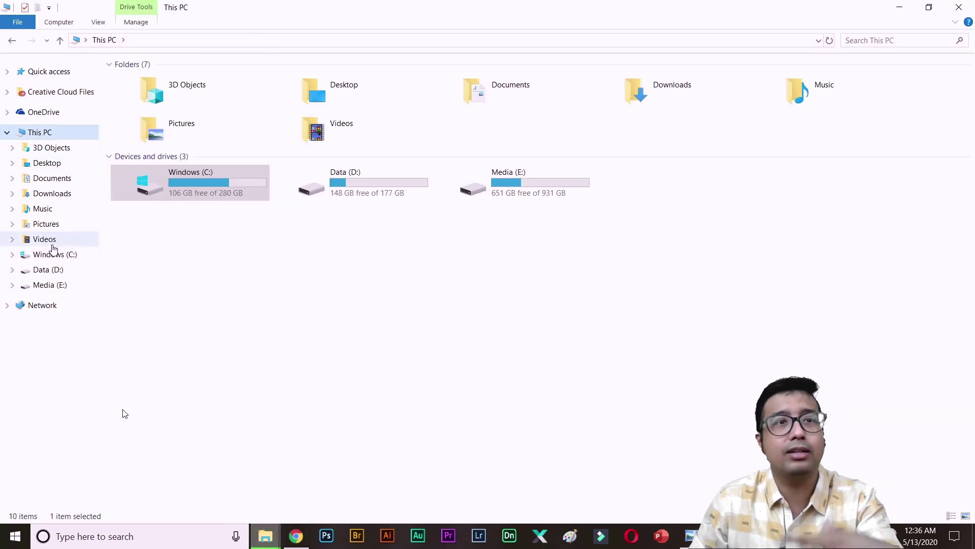
{"action": "left_click", "coordinate": [44, 254]}
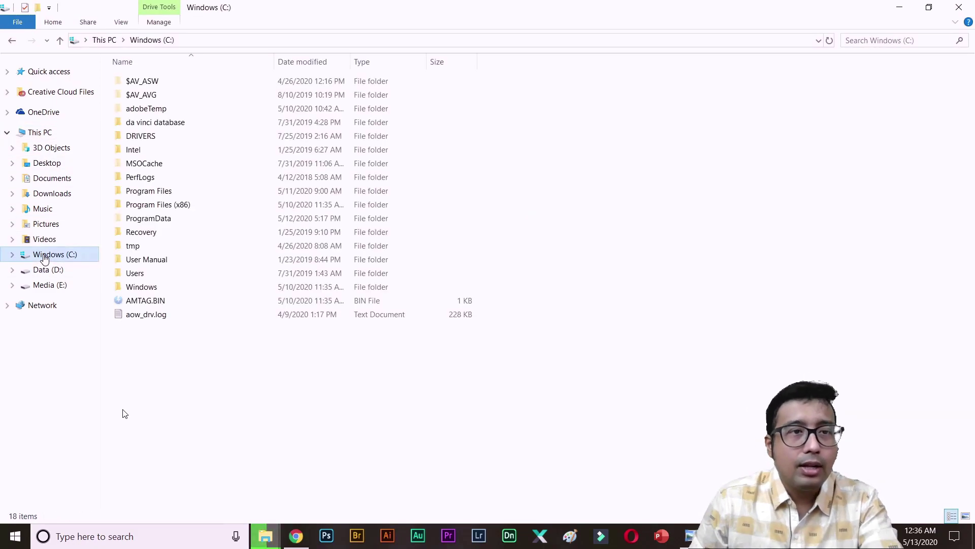
{"action": "right_click", "coordinate": [44, 256]}
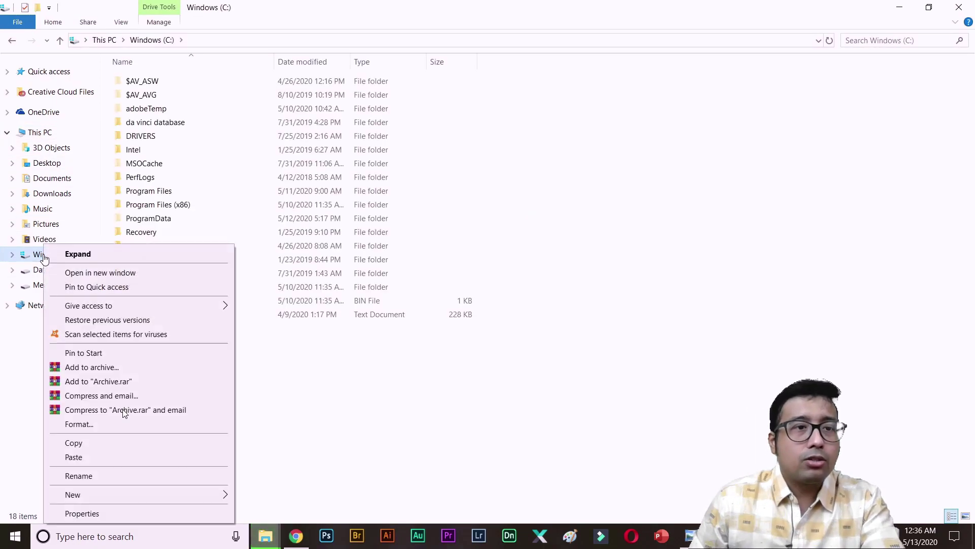
{"action": "left_click", "coordinate": [76, 513]}
{"action": "left_click", "coordinate": [277, 416]}
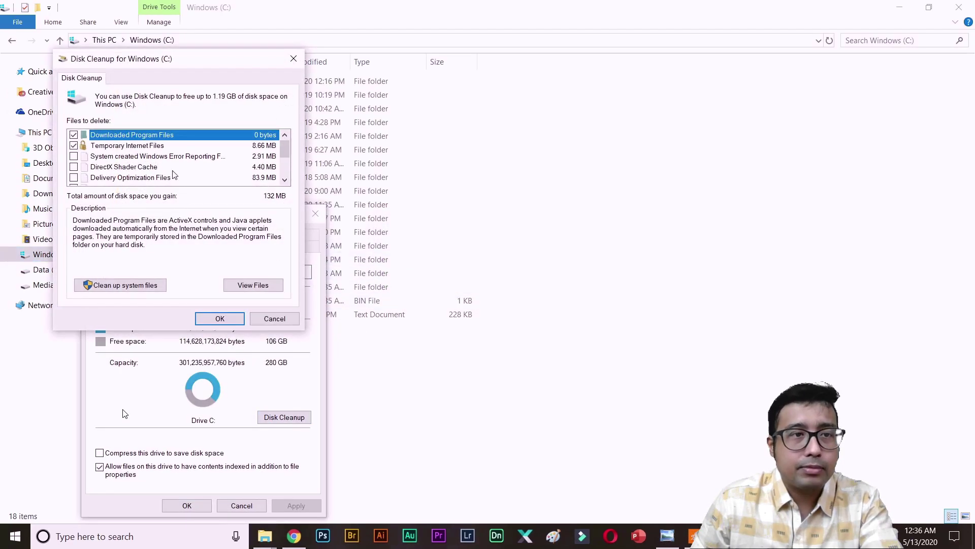
Tick OneDrive files for cleanup and rescan C: including system files
{"action": "scroll", "coordinate": [177, 167], "scroll_direction": "down", "scroll_amount": 2}
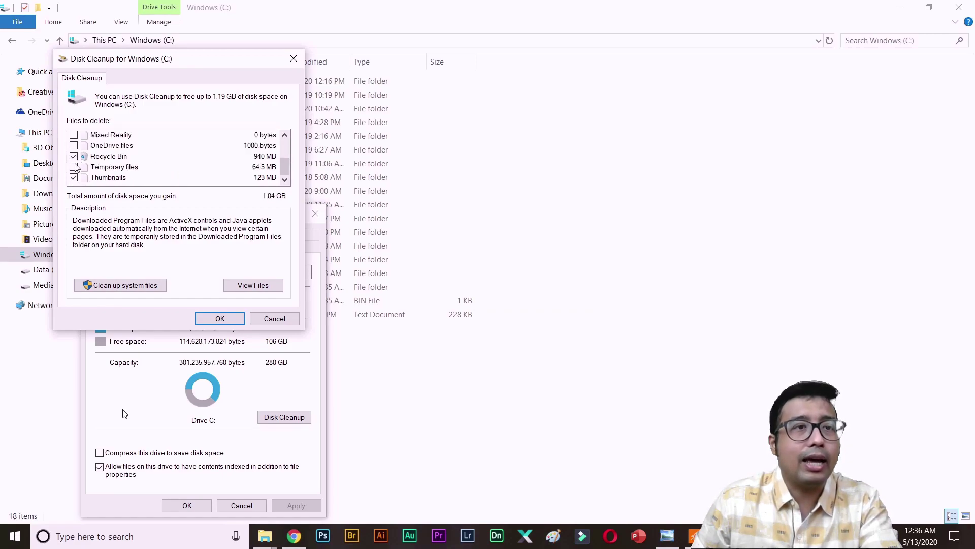
{"action": "scroll", "coordinate": [76, 169], "scroll_direction": "up", "scroll_amount": 3}
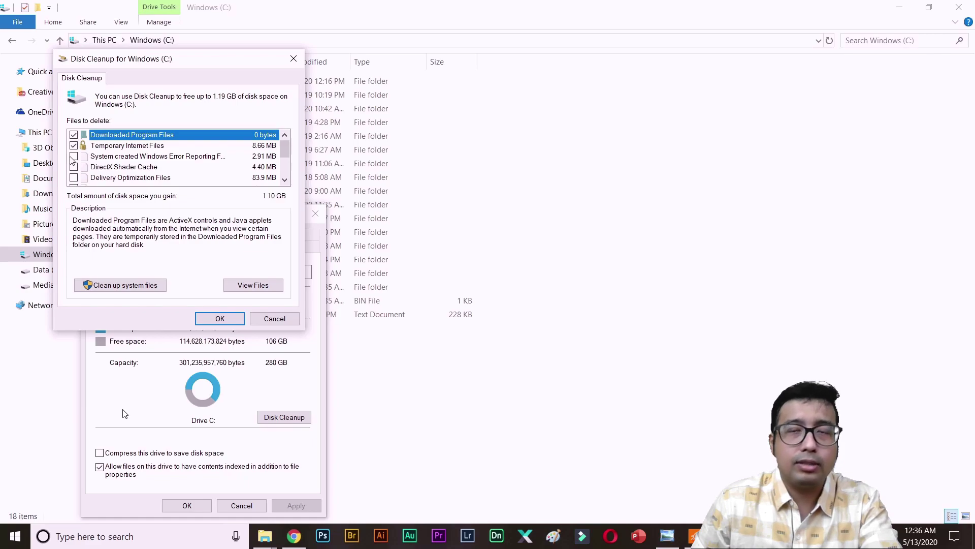
{"action": "scroll", "coordinate": [99, 165], "scroll_direction": "down", "scroll_amount": 1}
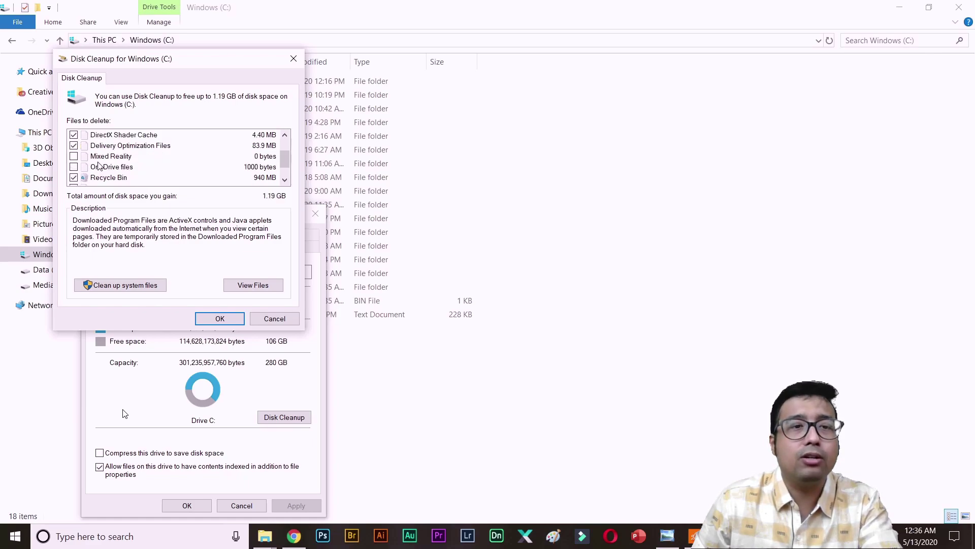
{"action": "left_click", "coordinate": [74, 167]}
{"action": "scroll", "coordinate": [112, 159], "scroll_direction": "down", "scroll_amount": 1}
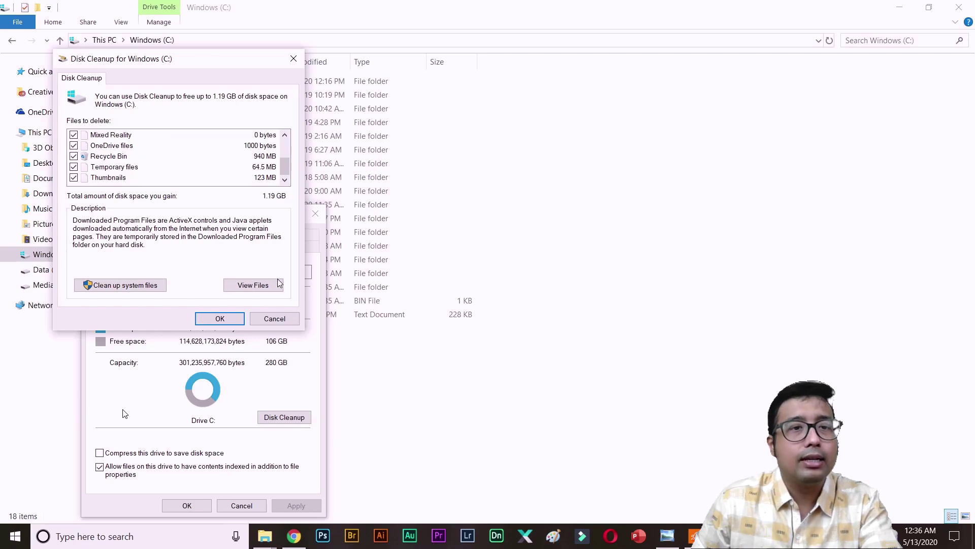
{"action": "left_click", "coordinate": [131, 286]}
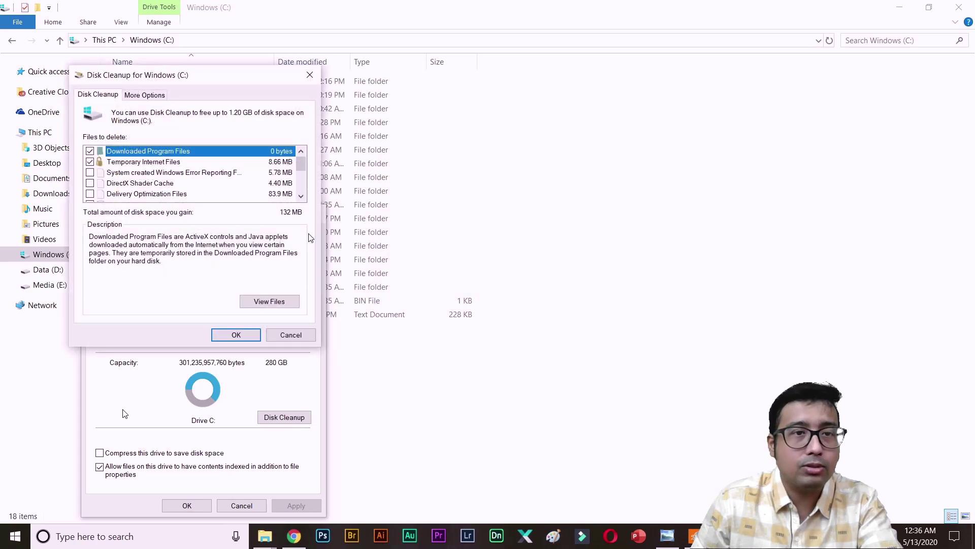
Permanently delete the checked Disk Cleanup categories and close the C: Properties dialog
{"action": "left_click", "coordinate": [249, 333]}
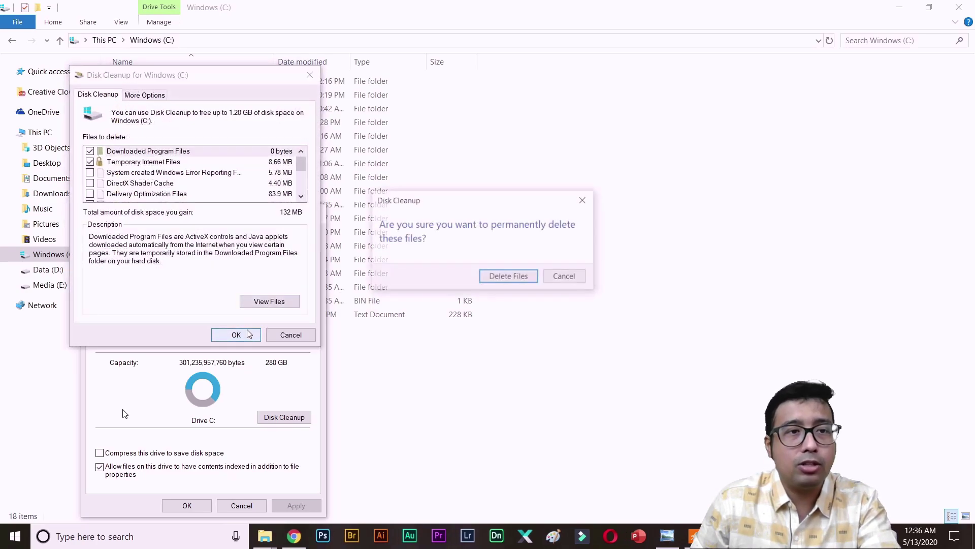
{"action": "left_click", "coordinate": [489, 277]}
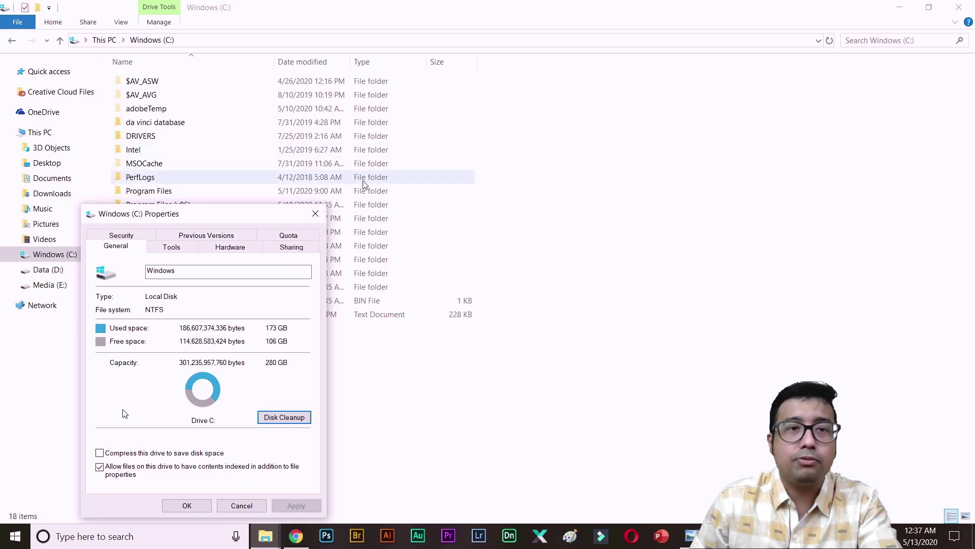
{"action": "left_click", "coordinate": [315, 213]}
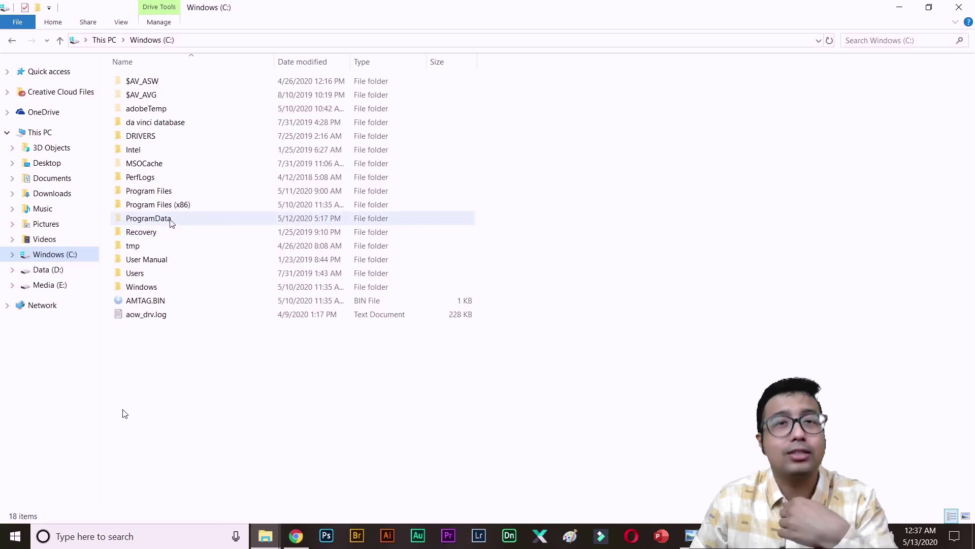
Open C:\adobeTemp and check the combined size of its four temporary folders
{"action": "left_click", "coordinate": [45, 137]}
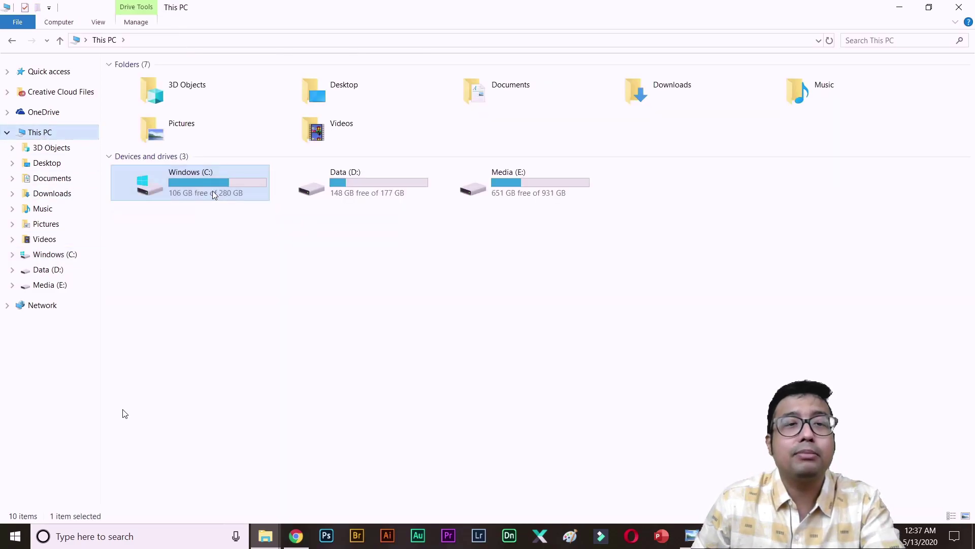
{"action": "double_click", "coordinate": [213, 195]}
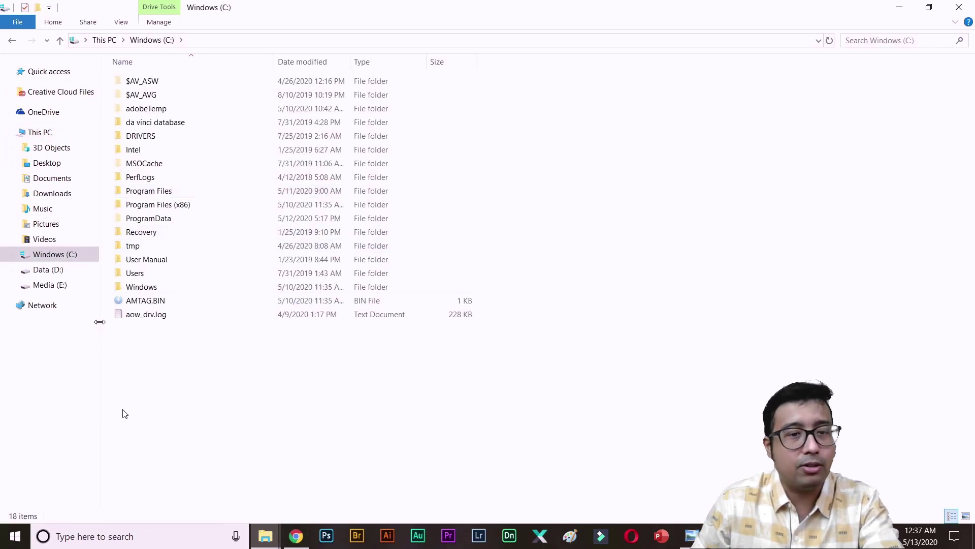
{"action": "double_click", "coordinate": [192, 107]}
{"action": "left_click_drag", "start_coordinate": [200, 161], "coordinate": [143, 81]}
{"action": "right_click", "coordinate": [145, 82]}
{"action": "left_click", "coordinate": [191, 419]}
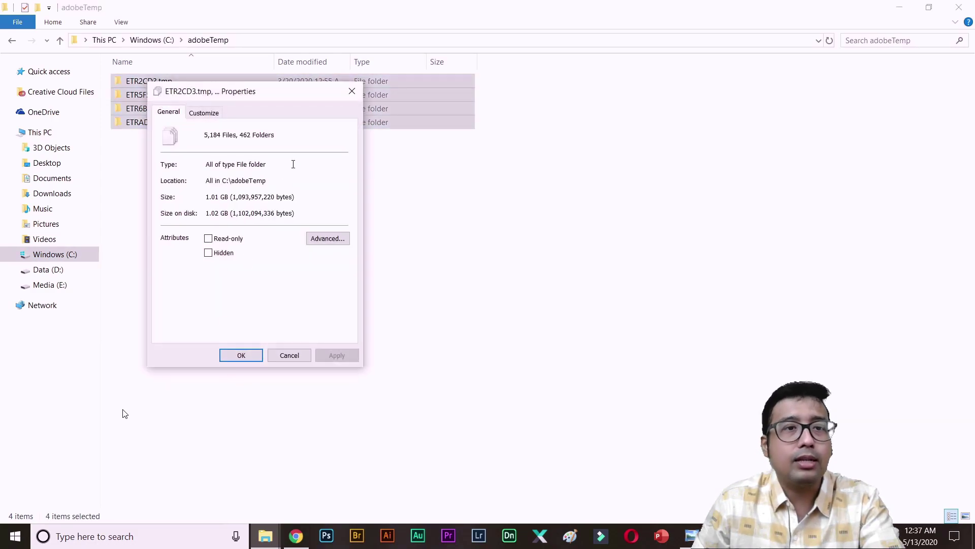
{"action": "left_click", "coordinate": [352, 91]}
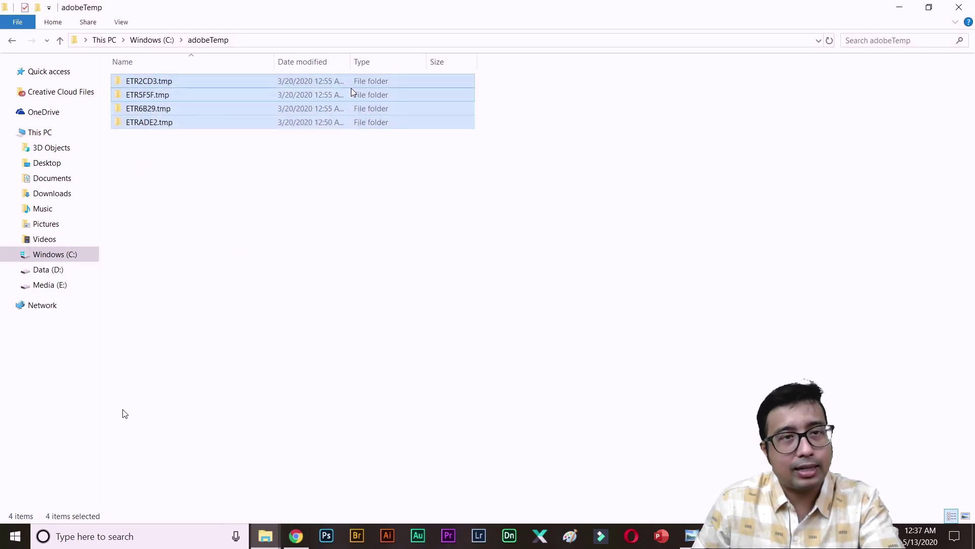
Delete the four ETR .tmp folders in adobeTemp, granting folder access permission
{"action": "left_click", "coordinate": [13, 41]}
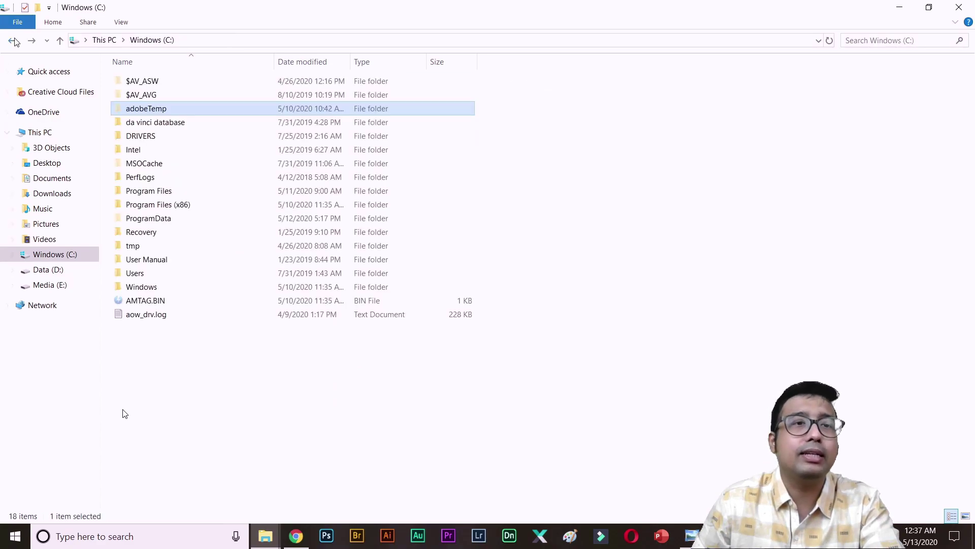
{"action": "mouse_move", "coordinate": [184, 108]}
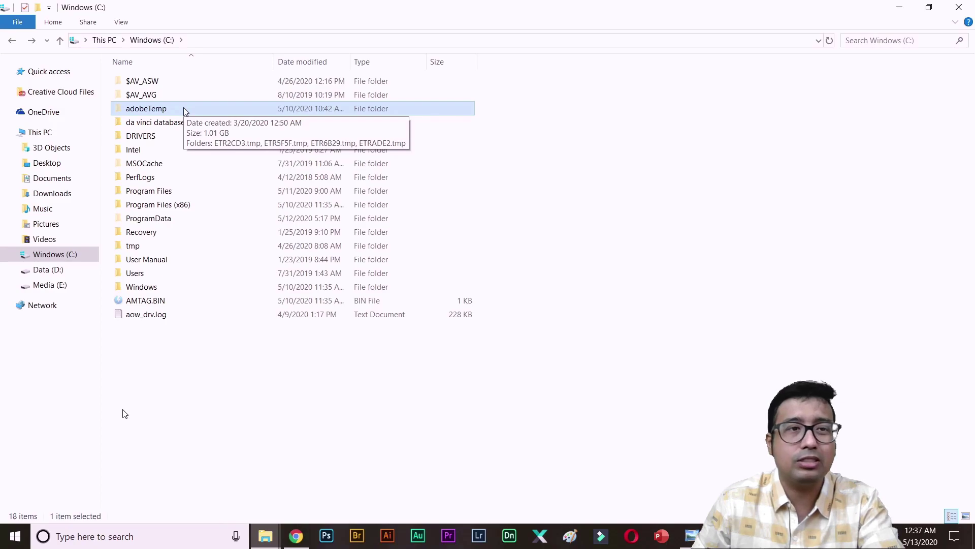
{"action": "double_click", "coordinate": [184, 107]}
{"action": "left_click_drag", "start_coordinate": [225, 225], "coordinate": [168, 82]}
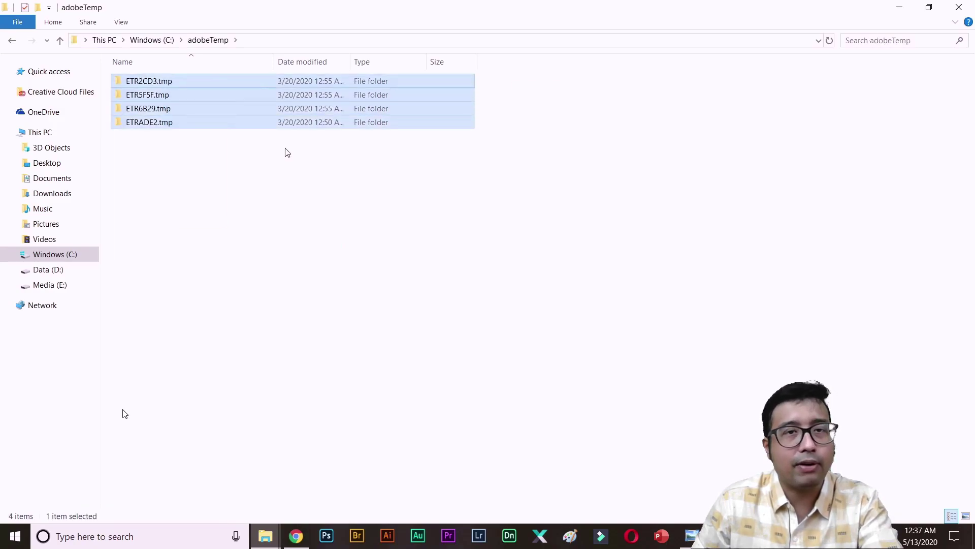
{"action": "key", "text": "Delete"}
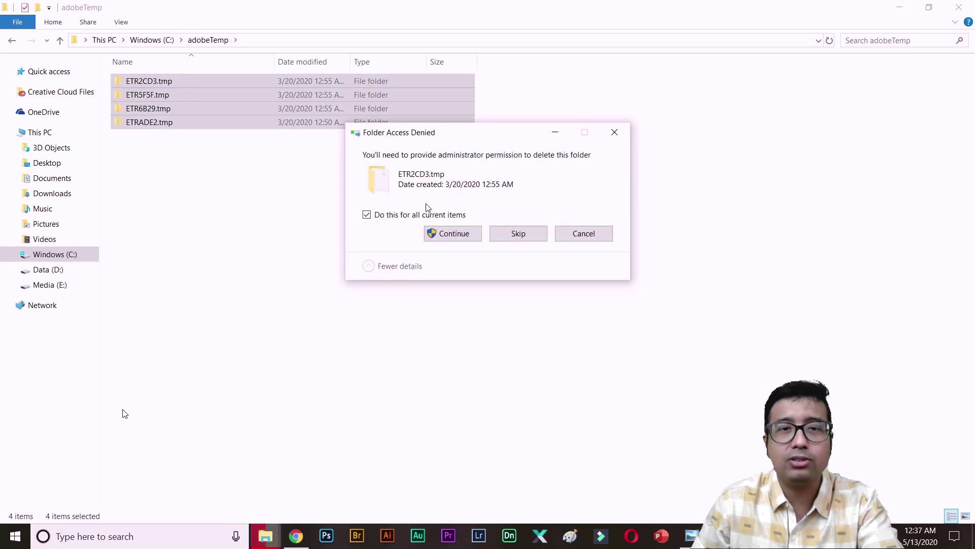
{"action": "left_click", "coordinate": [456, 234]}
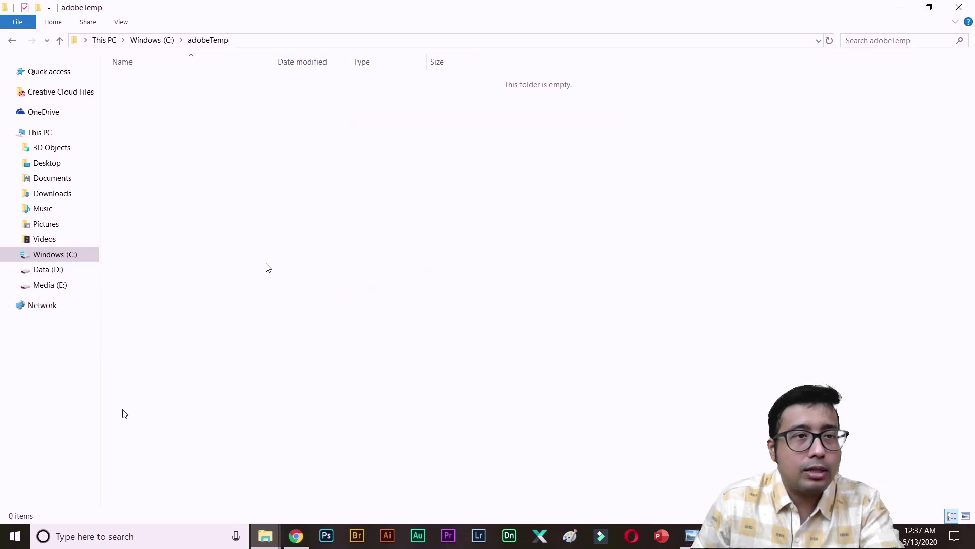
Go from This PC through C:\Users and your profile folder to AppData, showing Local, LocalLow and Roaming
{"action": "left_click", "coordinate": [50, 255]}
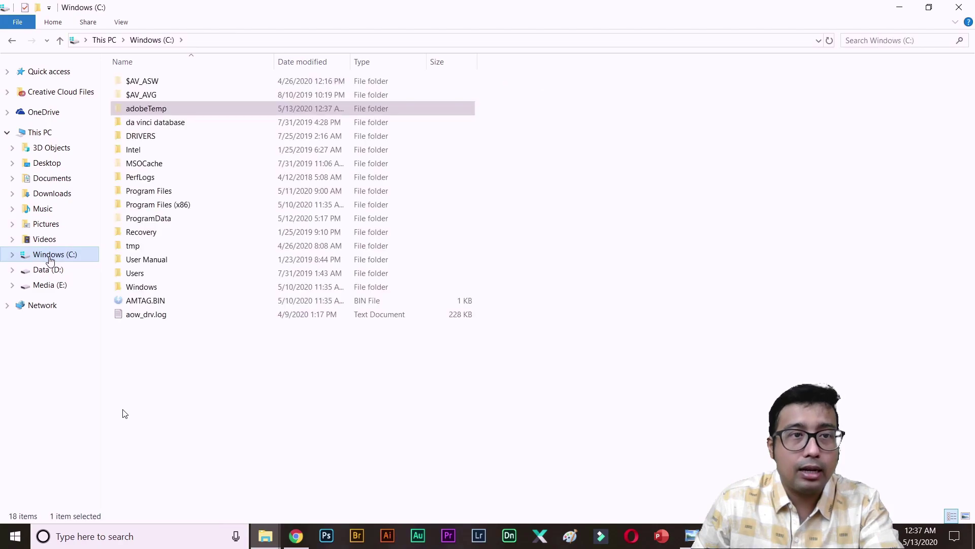
{"action": "left_click", "coordinate": [37, 133]}
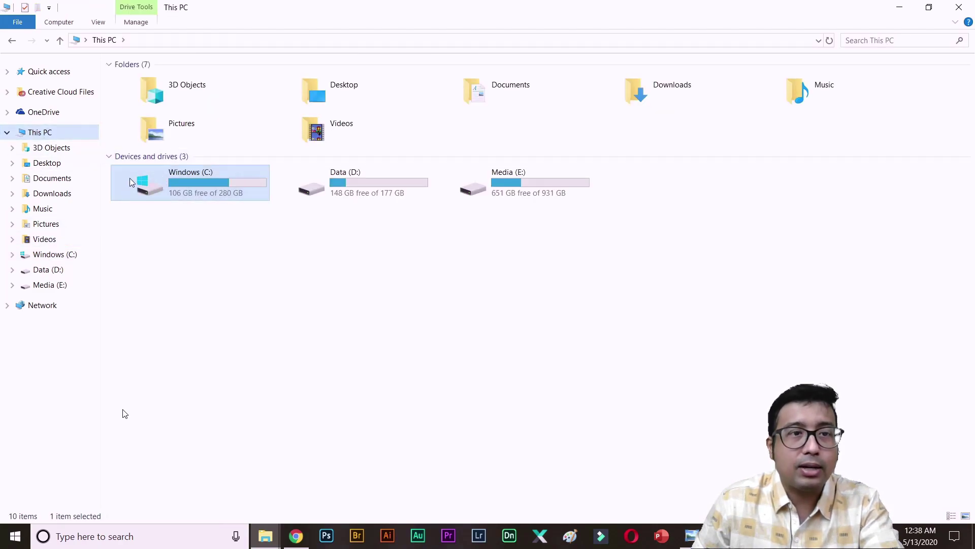
{"action": "left_click", "coordinate": [54, 254]}
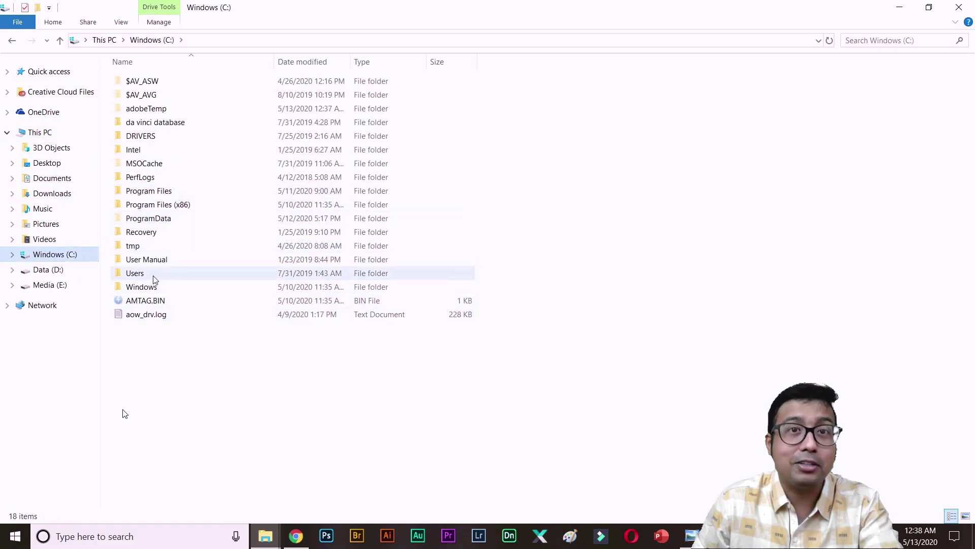
{"action": "double_click", "coordinate": [136, 273]}
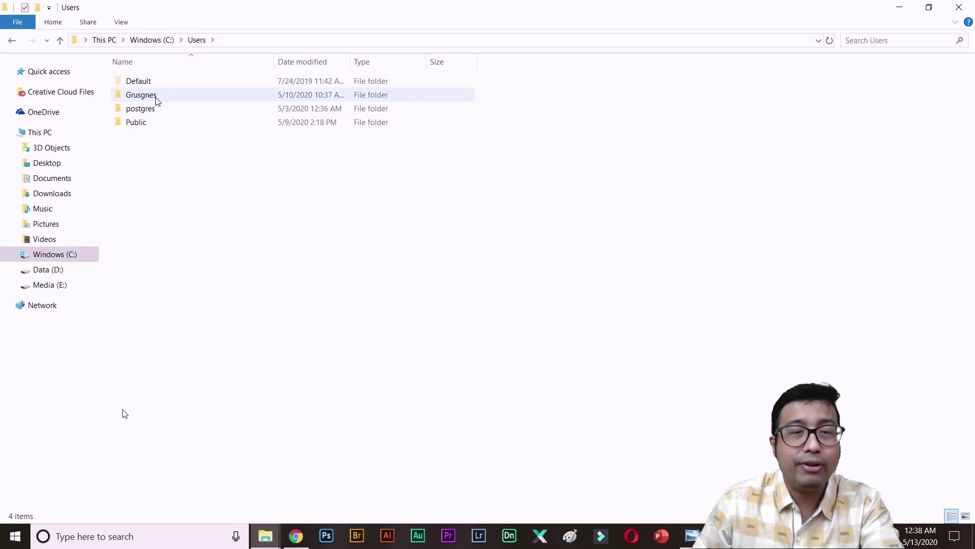
{"action": "double_click", "coordinate": [141, 95]}
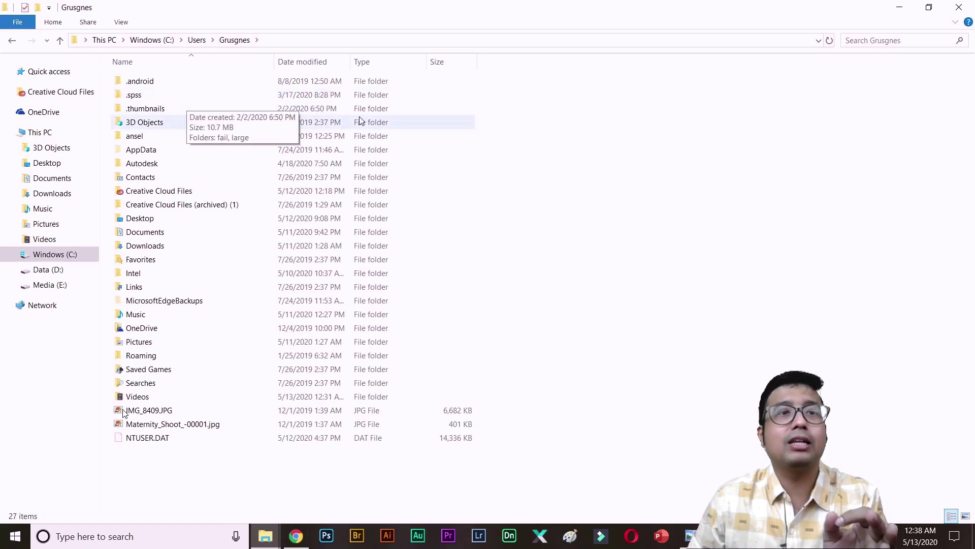
{"action": "double_click", "coordinate": [137, 356]}
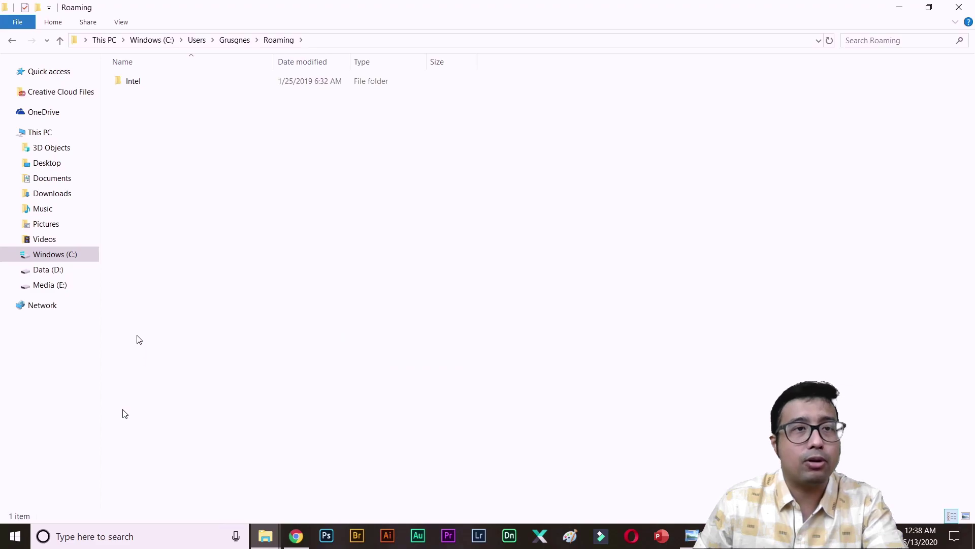
{"action": "left_click", "coordinate": [12, 40]}
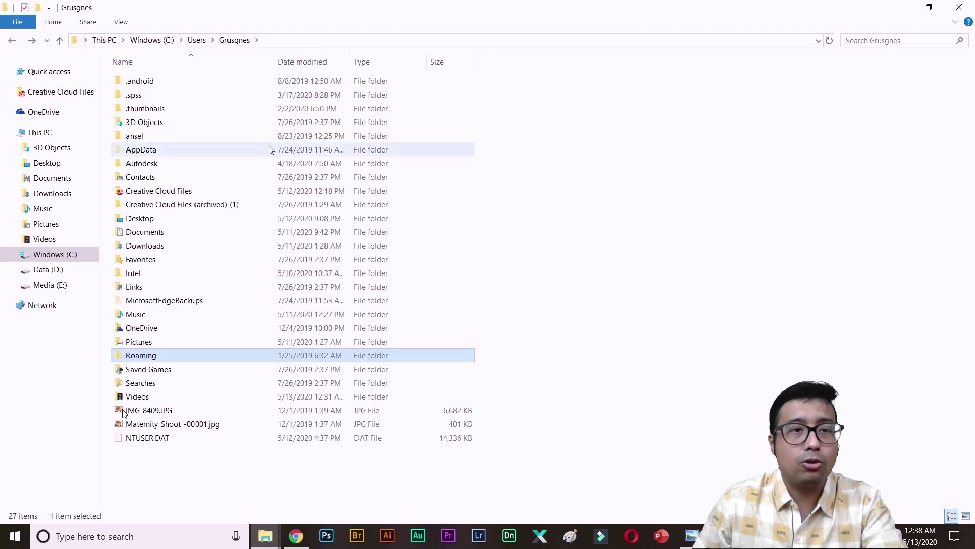
{"action": "double_click", "coordinate": [142, 149]}
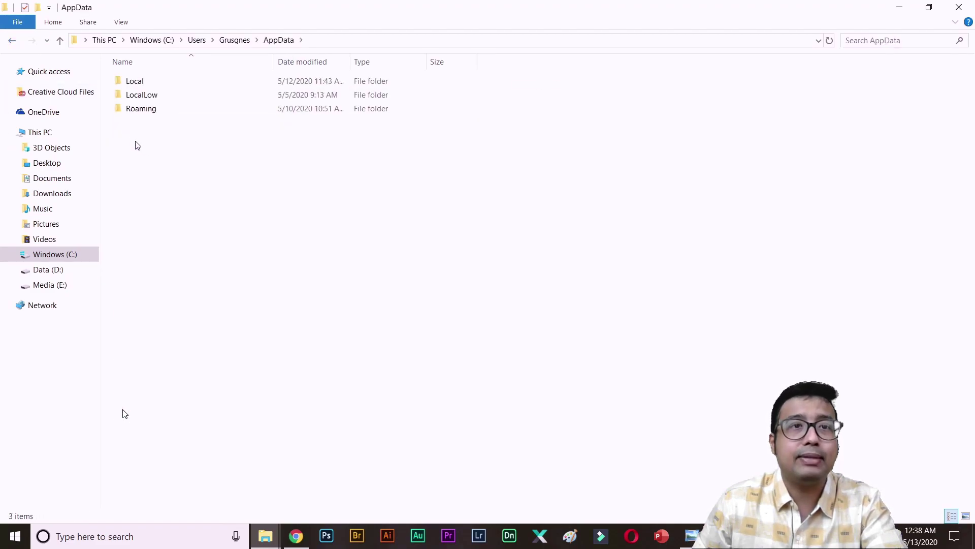
In AppData\Roaming\Adobe\Common, check the sizes of the Media Cache and Media Cache Files folders
{"action": "double_click", "coordinate": [163, 109]}
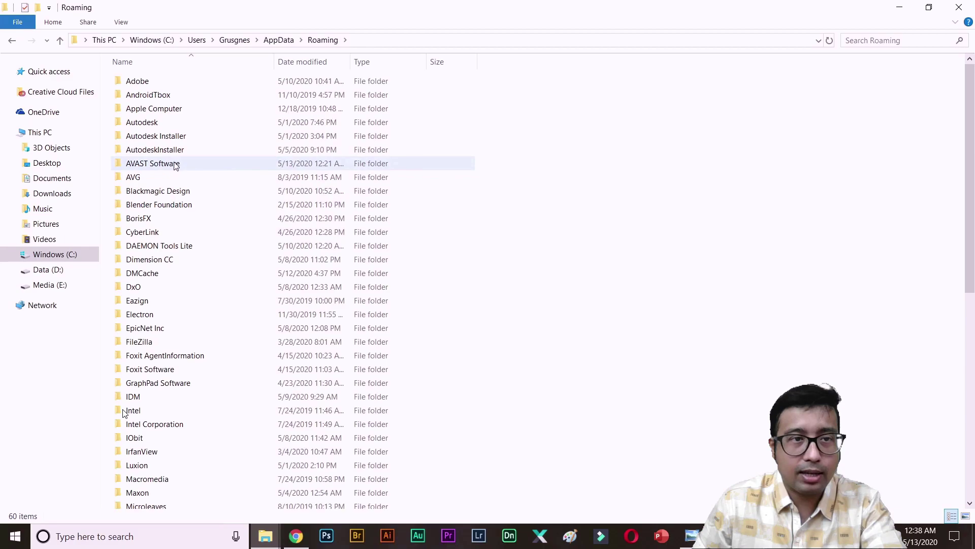
{"action": "double_click", "coordinate": [170, 83]}
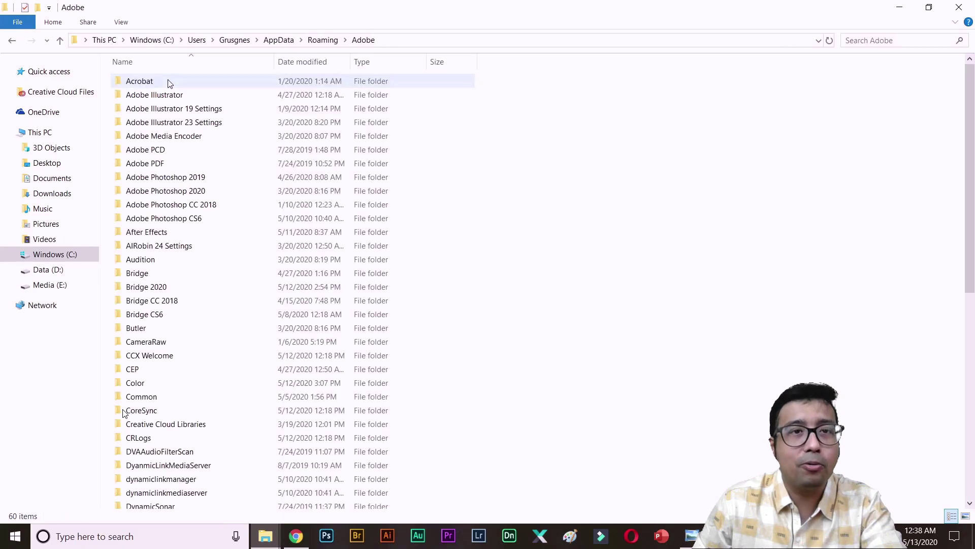
{"action": "double_click", "coordinate": [175, 397]}
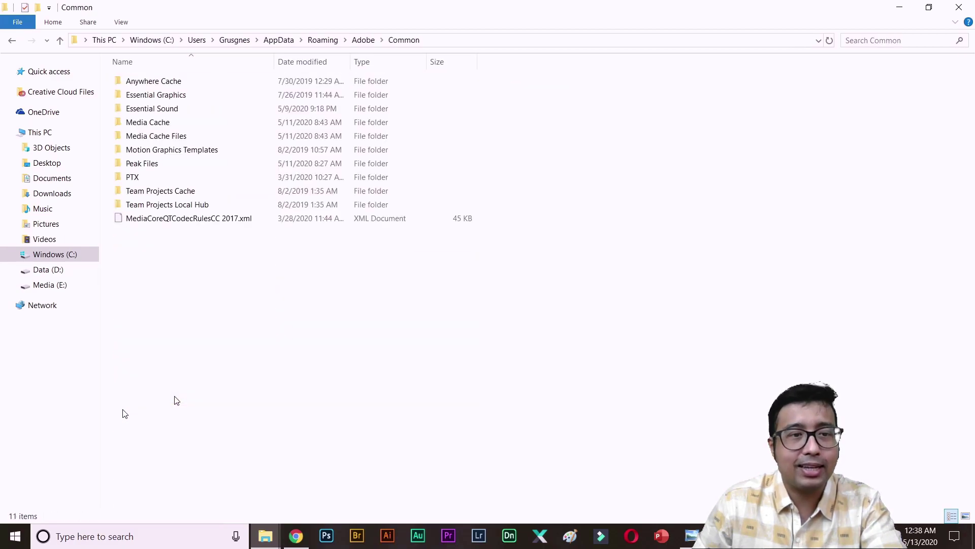
{"action": "left_click", "coordinate": [145, 125]}
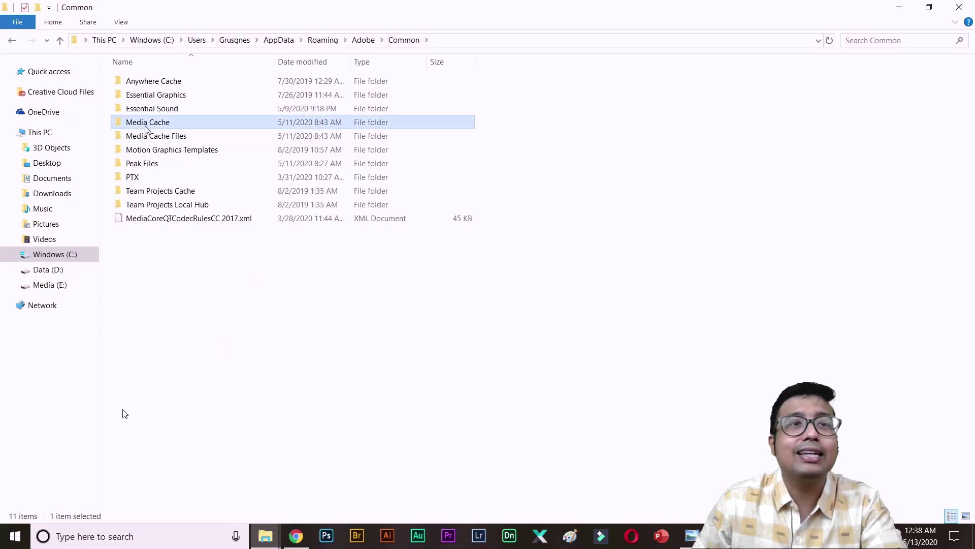
{"action": "right_click", "coordinate": [146, 127]}
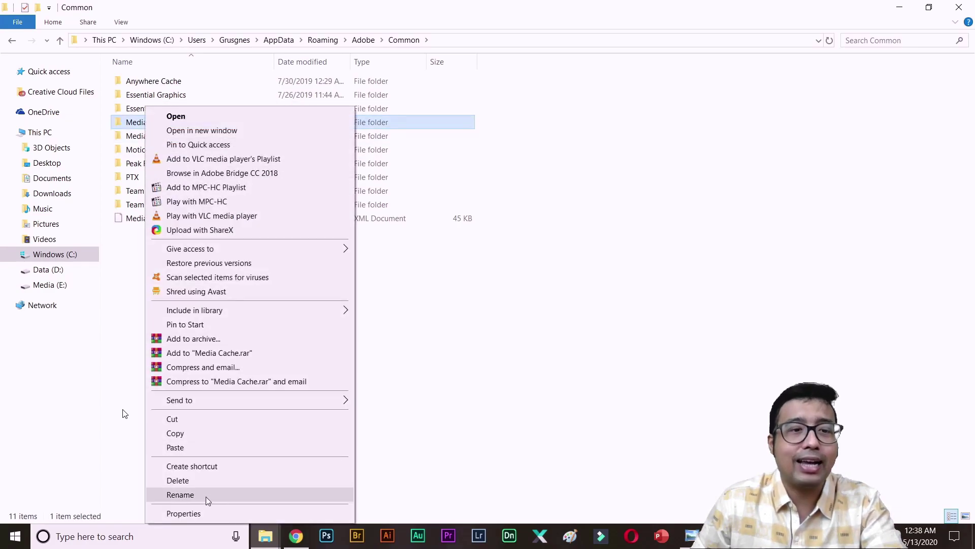
{"action": "left_click", "coordinate": [206, 513]}
{"action": "left_click", "coordinate": [383, 135]}
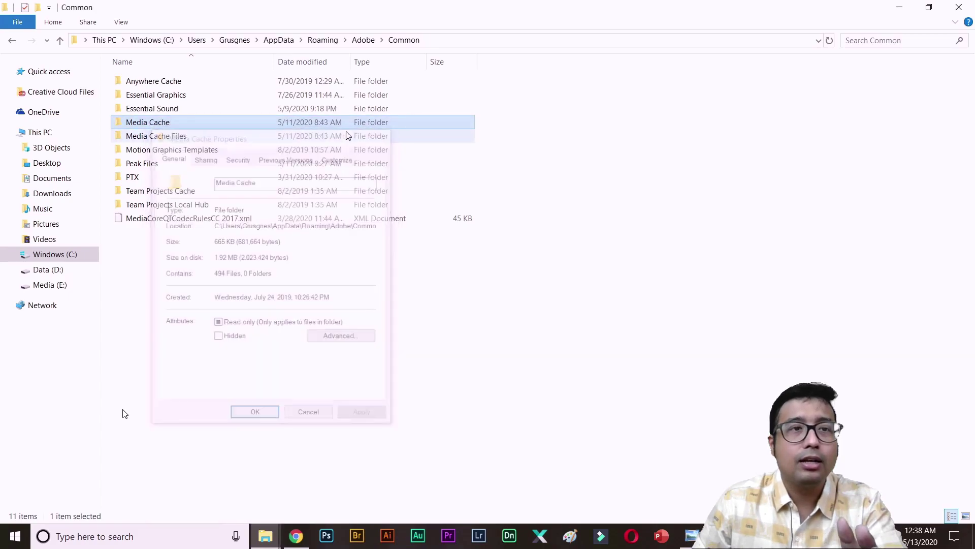
{"action": "right_click", "coordinate": [224, 130]}
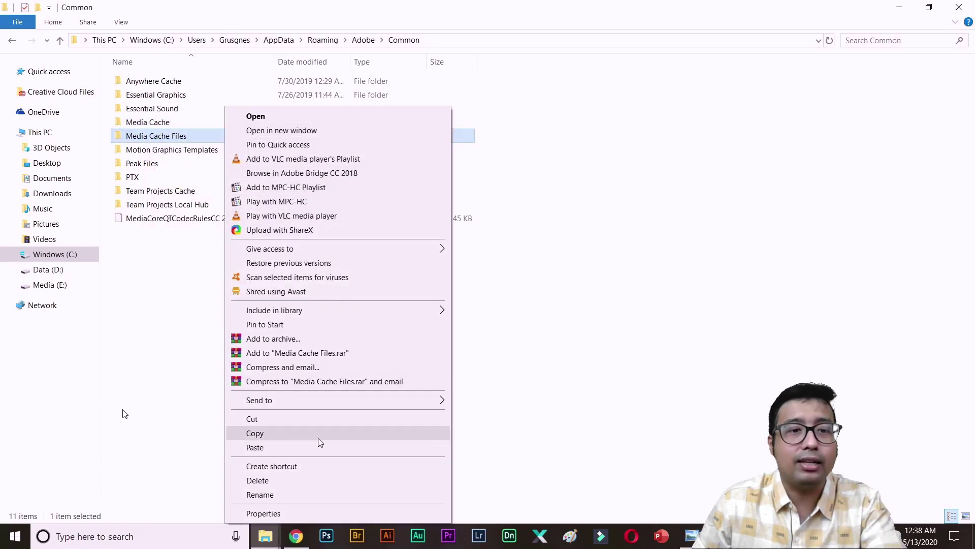
{"action": "left_click", "coordinate": [321, 512]}
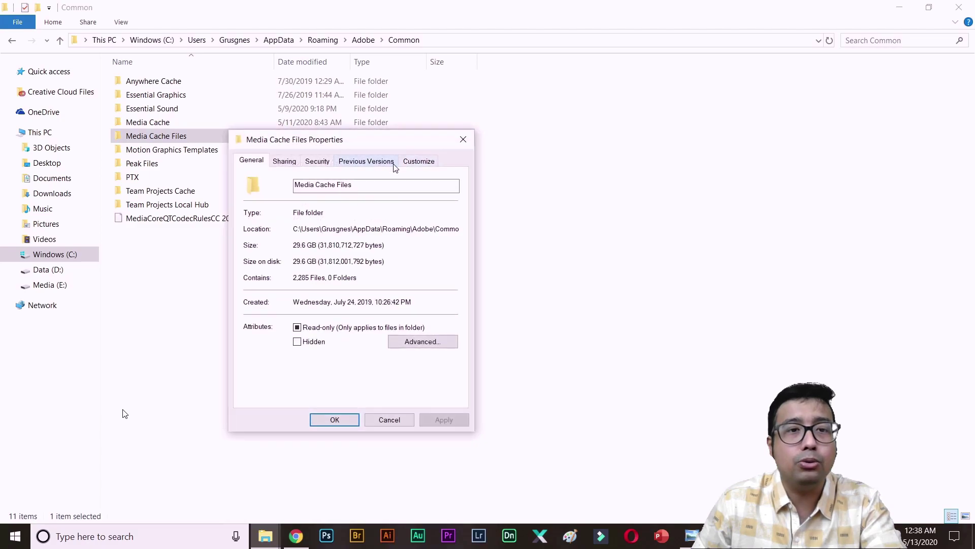
{"action": "left_click", "coordinate": [463, 139]}
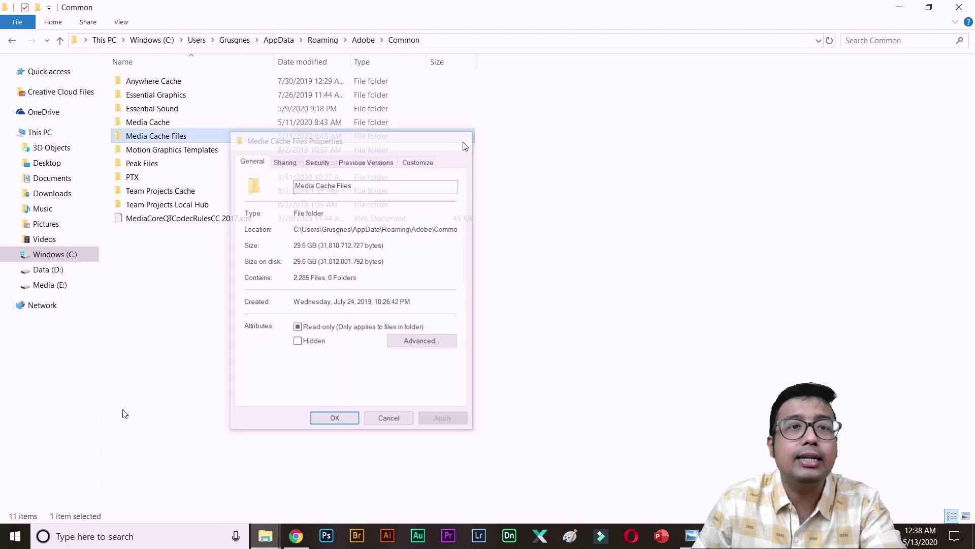
Permanently delete all 2,285 files inside Media Cache Files with Shift+Delete
{"action": "double_click", "coordinate": [192, 138]}
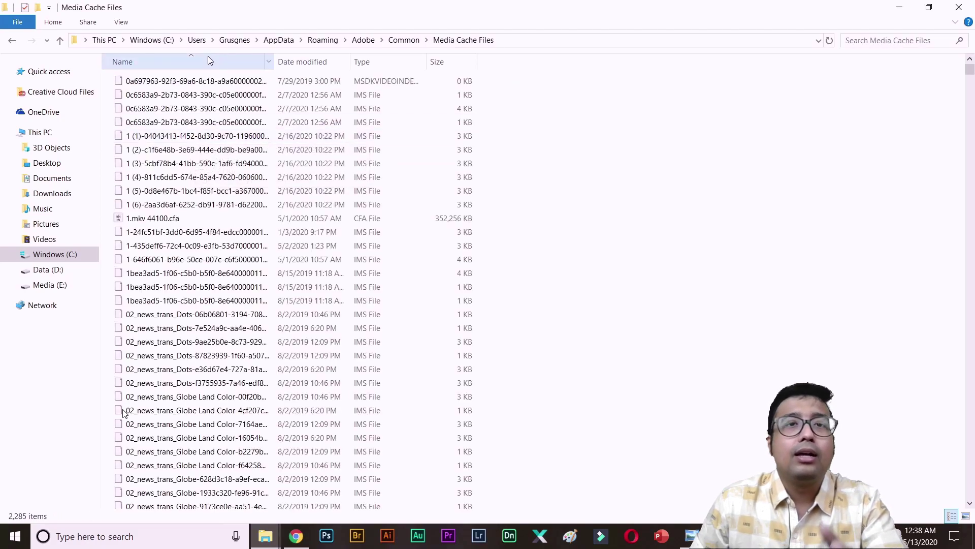
{"action": "key", "text": "ctrl+a"}
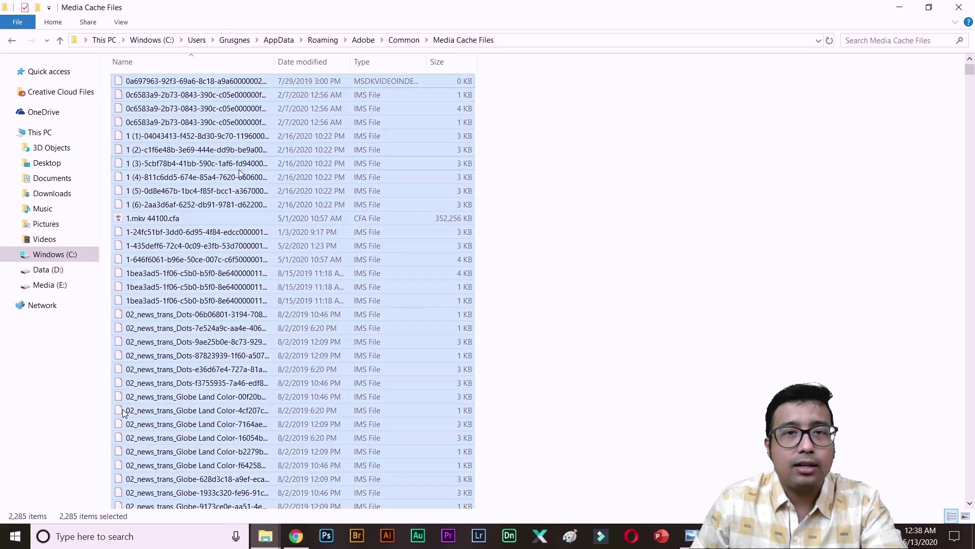
{"action": "key", "text": "shift+Delete"}
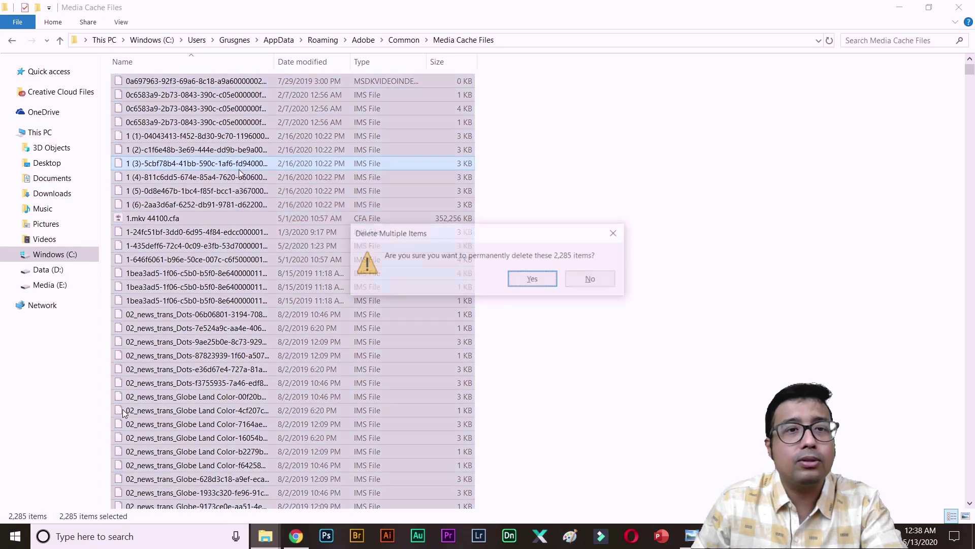
{"action": "key", "text": "Return"}
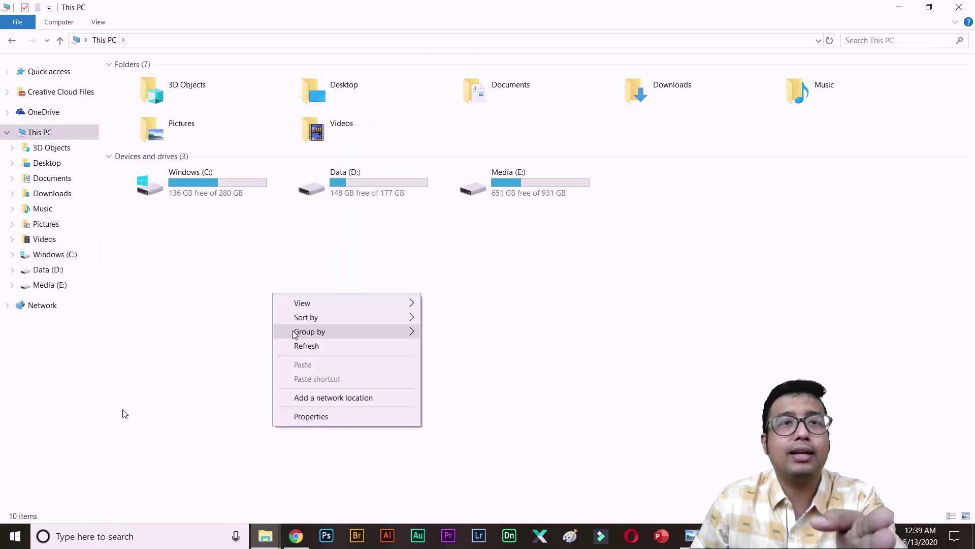
Refresh This PC, then open C:\Windows and check the LiveKernelReports folder's size
{"action": "left_click", "coordinate": [300, 345]}
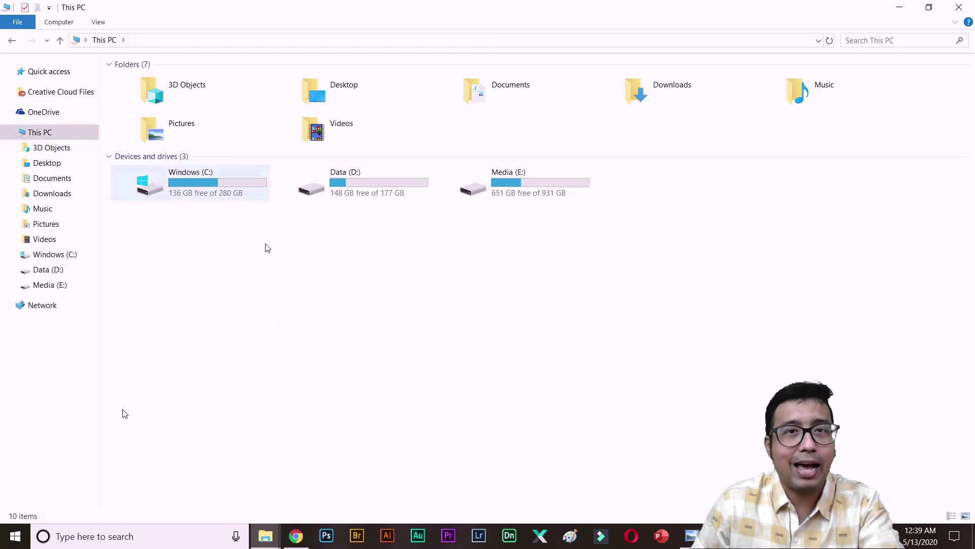
{"action": "right_click", "coordinate": [473, 270]}
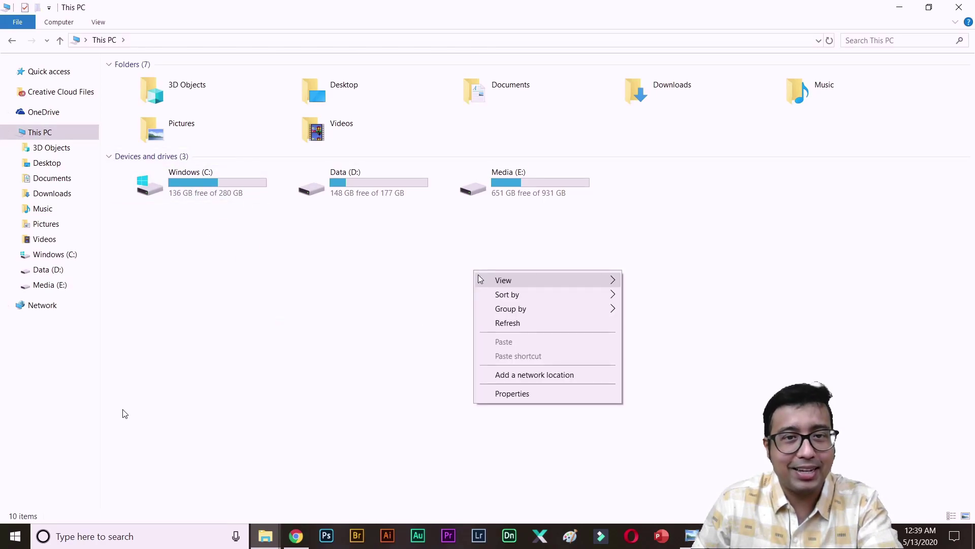
{"action": "left_click", "coordinate": [521, 323]}
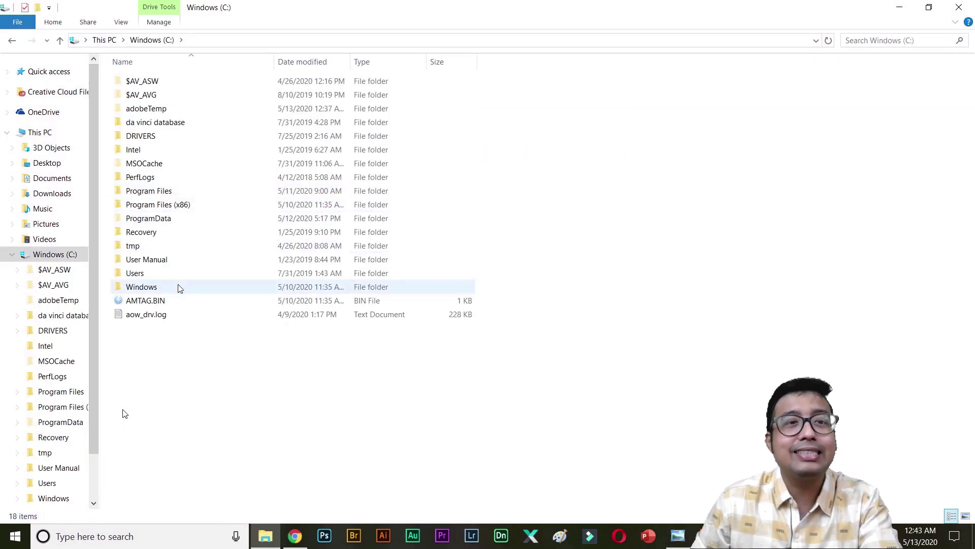
{"action": "double_click", "coordinate": [178, 285]}
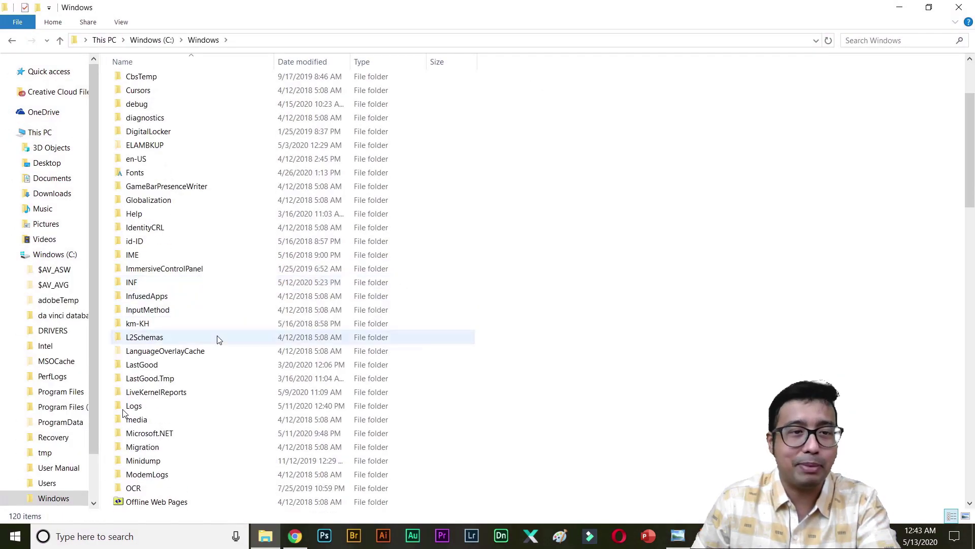
{"action": "right_click", "coordinate": [185, 391]}
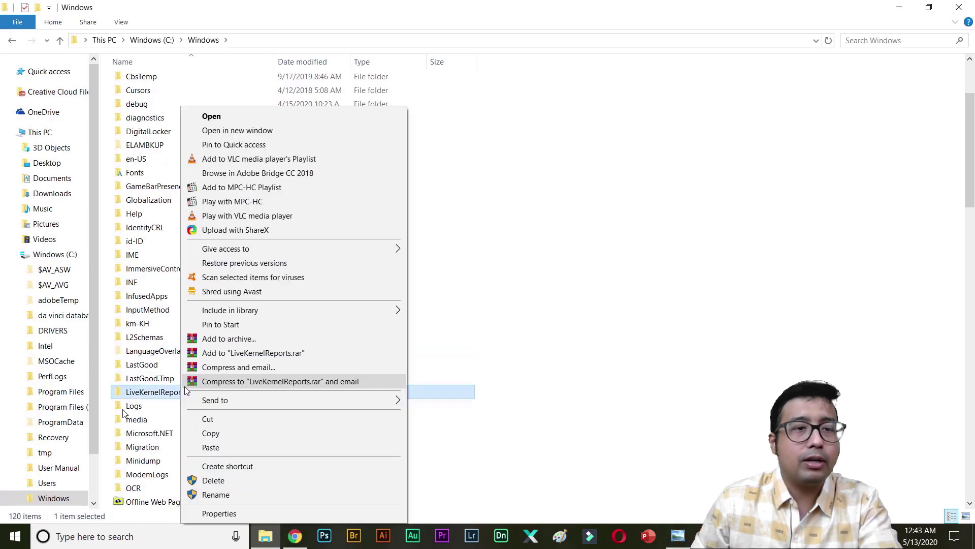
{"action": "left_click", "coordinate": [219, 514]}
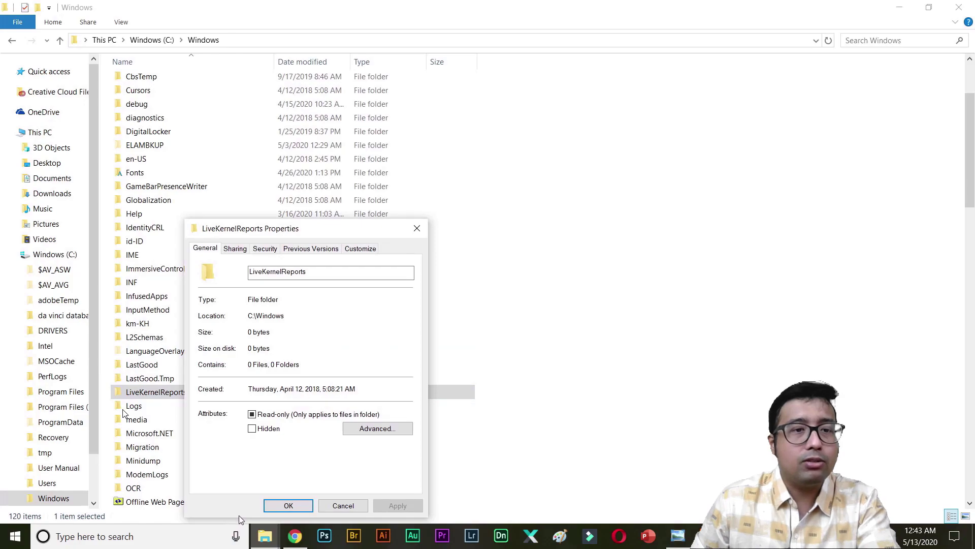
{"action": "left_click", "coordinate": [416, 228]}
Open LiveKernelReports with permission, check the 1.98 GB dump file, and select all three items
{"action": "double_click", "coordinate": [172, 391]}
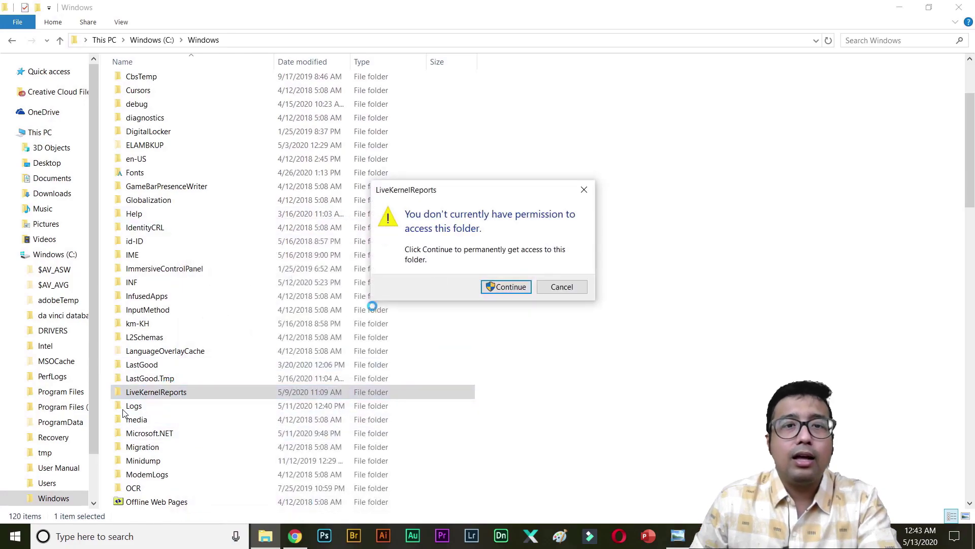
{"action": "left_click", "coordinate": [505, 286]}
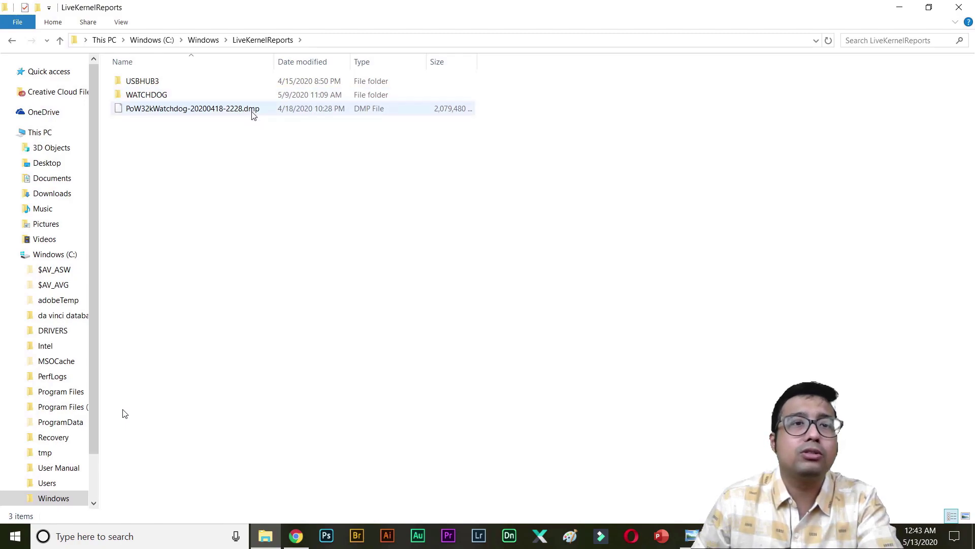
{"action": "right_click", "coordinate": [252, 111]}
{"action": "left_click", "coordinate": [350, 387]}
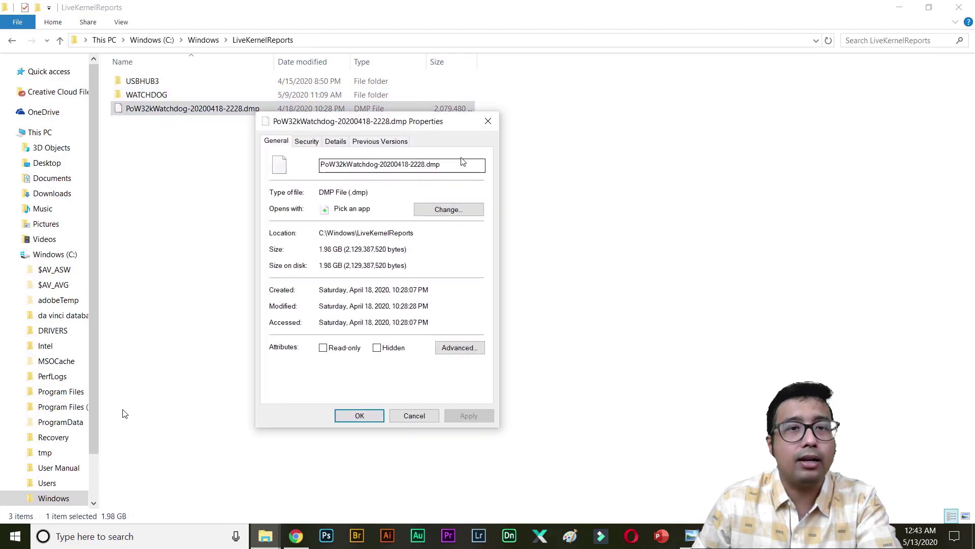
{"action": "left_click", "coordinate": [488, 122]}
{"action": "left_click_drag", "start_coordinate": [280, 191], "coordinate": [135, 83]}
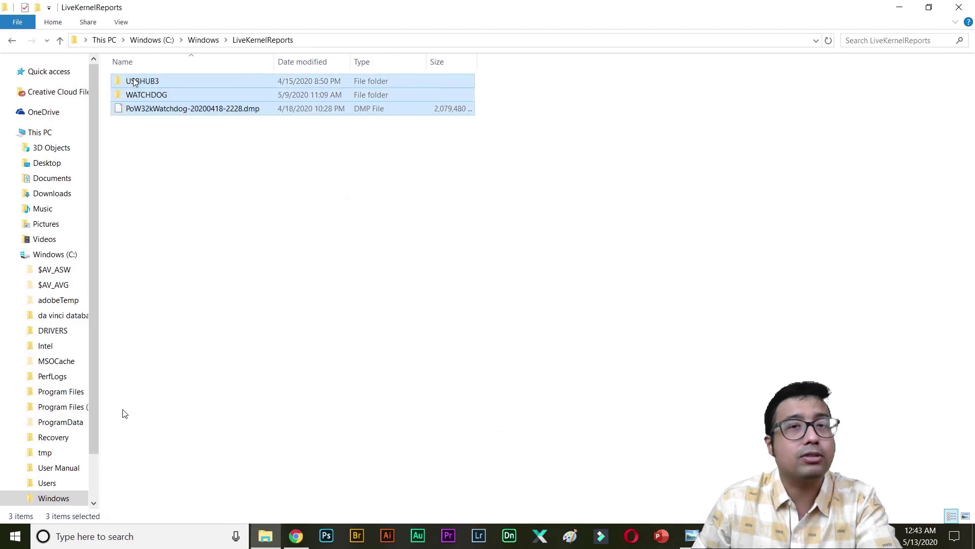
Delete the three LiveKernelReports items, then open C:\Users\<profile>\AppData\Local\CrashDumps
{"action": "key", "text": "Delete"}
{"action": "left_click", "coordinate": [151, 40]}
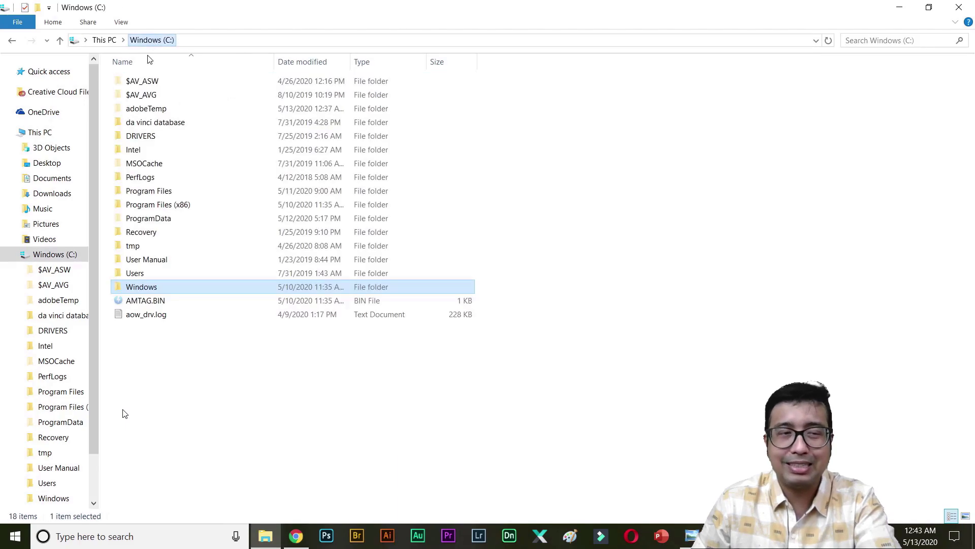
{"action": "double_click", "coordinate": [133, 274]}
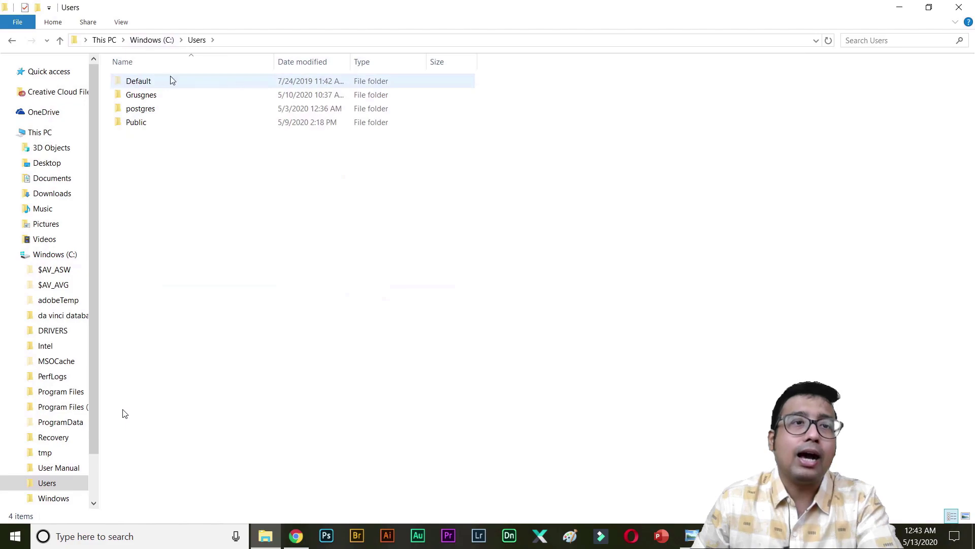
{"action": "double_click", "coordinate": [149, 96]}
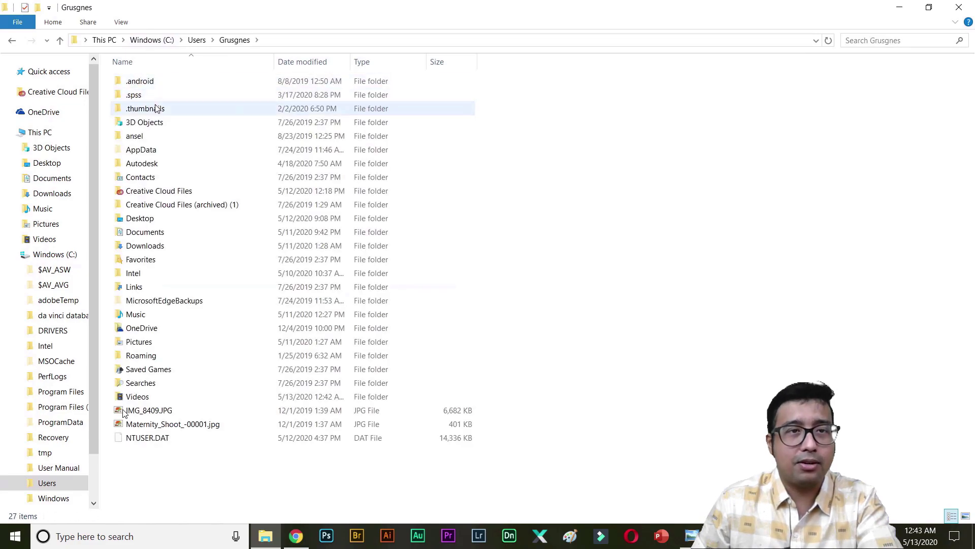
{"action": "left_click", "coordinate": [154, 150]}
{"action": "double_click", "coordinate": [154, 150]}
{"action": "double_click", "coordinate": [142, 85]}
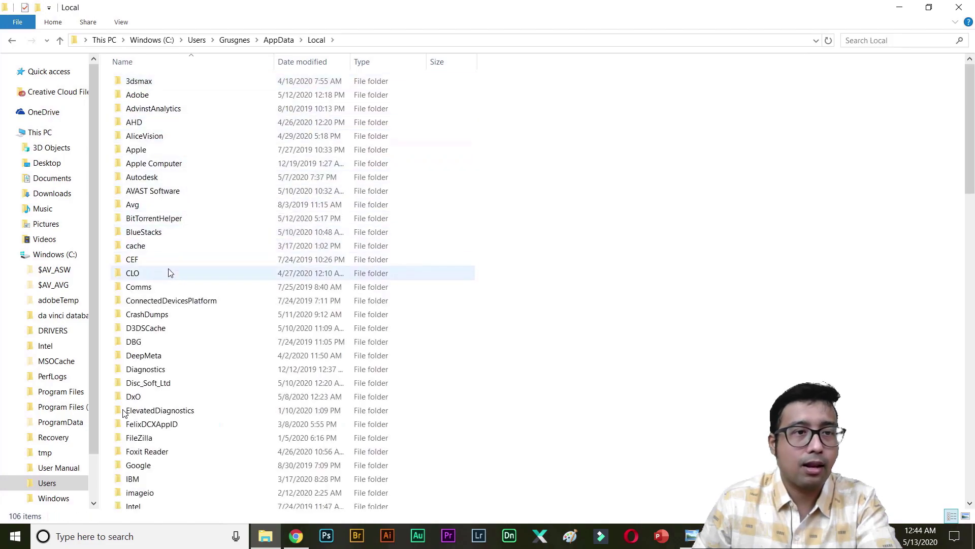
{"action": "double_click", "coordinate": [148, 314]}
Select the ten .dmp crash dumps, confirm they total 321 MB, and delete them
{"action": "left_click_drag", "start_coordinate": [208, 262], "coordinate": [147, 78]}
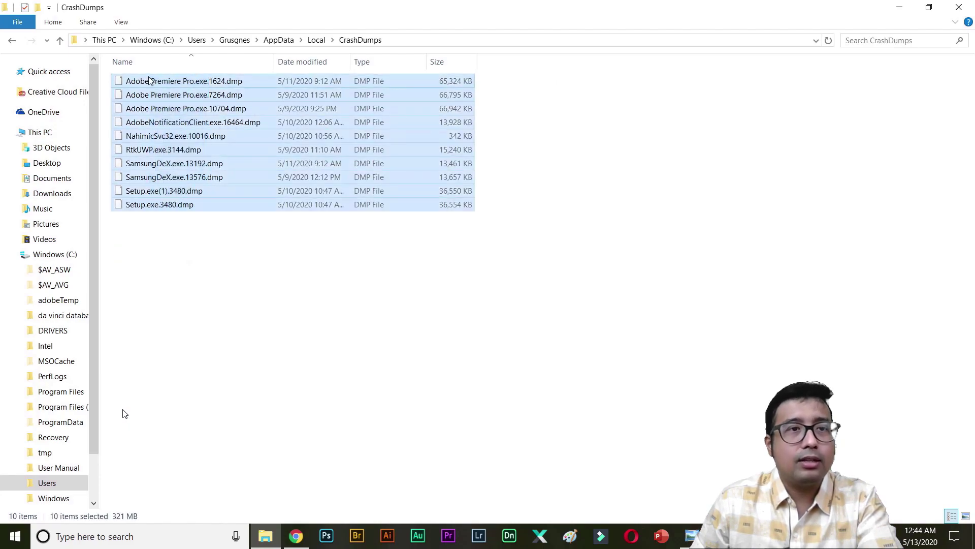
{"action": "right_click", "coordinate": [147, 77]}
{"action": "left_click", "coordinate": [211, 376]}
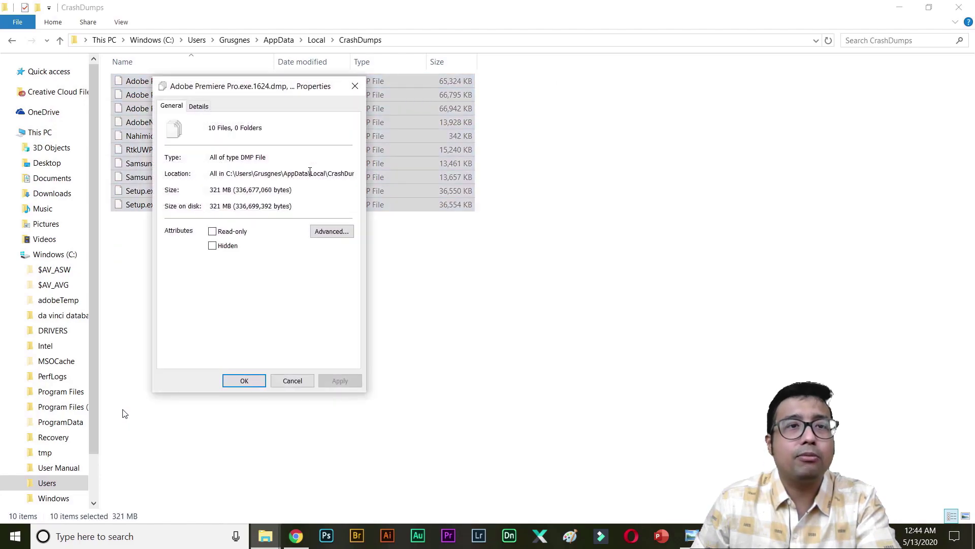
{"action": "left_click", "coordinate": [355, 85]}
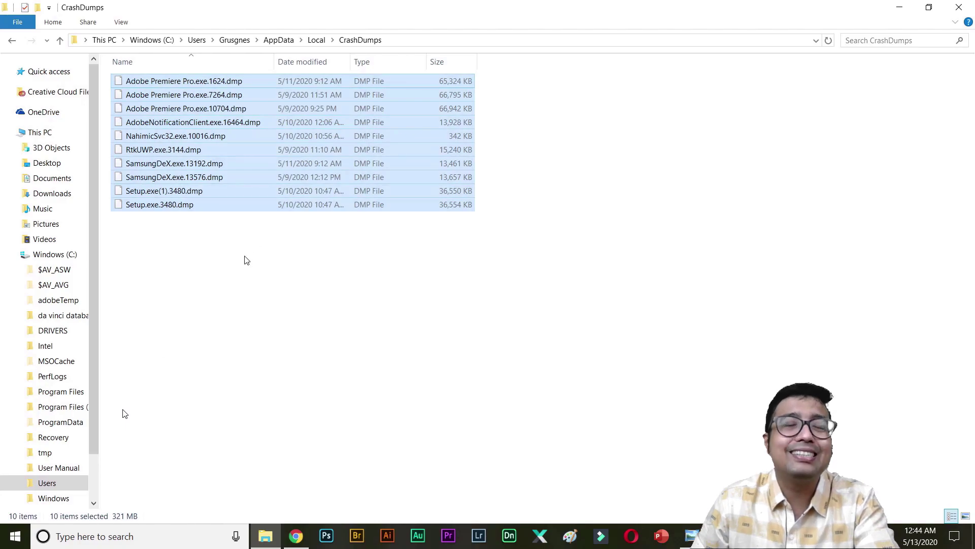
{"action": "key", "text": "Delete"}
Reopen File Explorer and open C:\MSOCache, granting permission to access it
{"action": "key", "text": "alt+F4"}
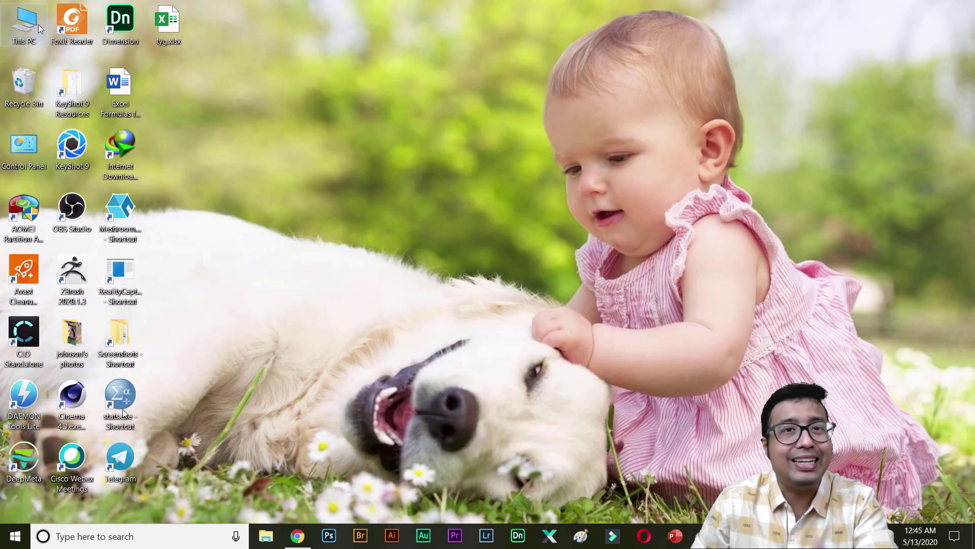
{"action": "key", "text": "super+e"}
{"action": "double_click", "coordinate": [219, 175]}
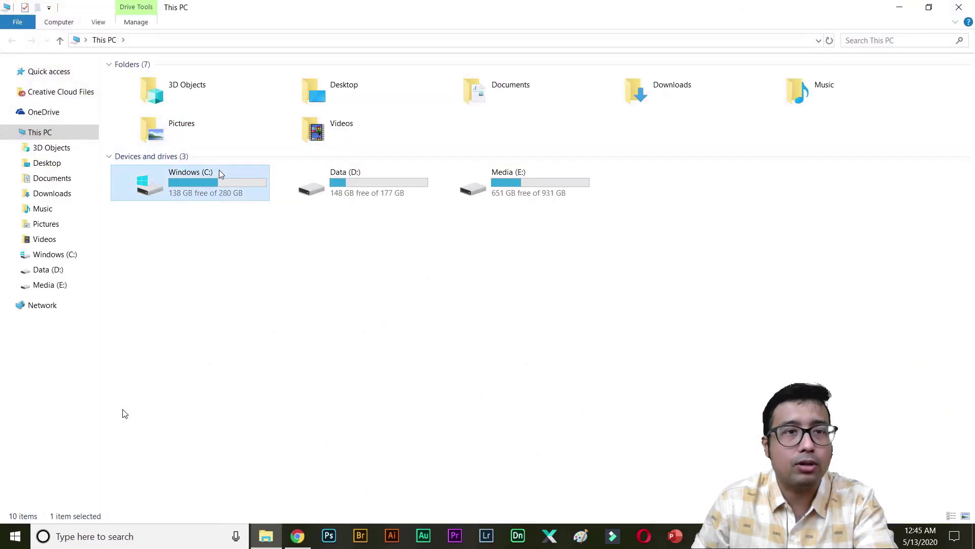
{"action": "double_click", "coordinate": [164, 165]}
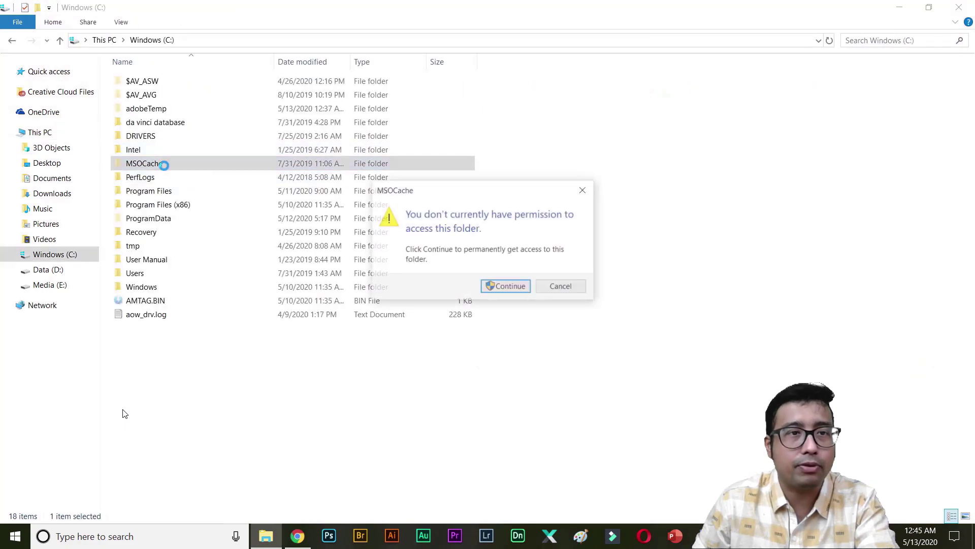
{"action": "left_click", "coordinate": [507, 287]}
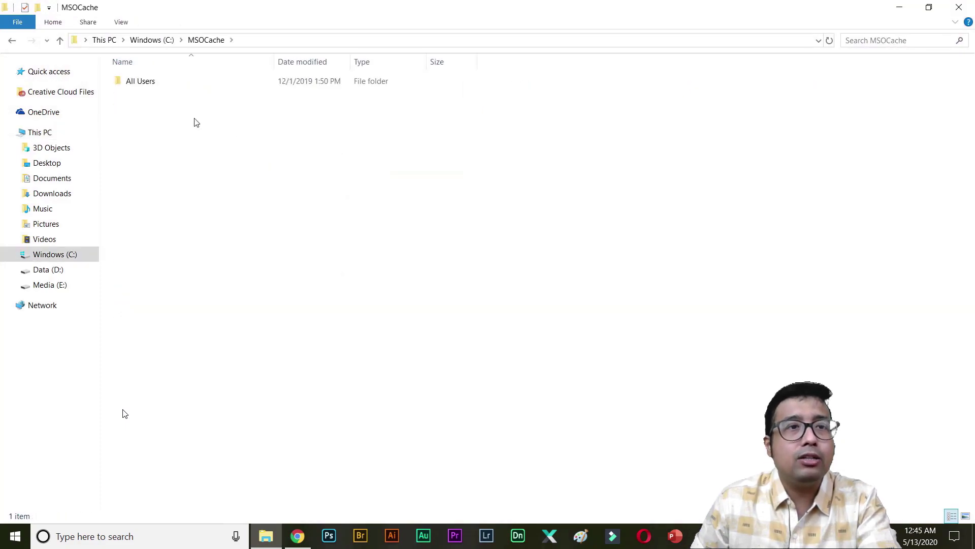
Delete all 49 folders inside MSOCache\All Users and refresh the now-empty folder
{"action": "double_click", "coordinate": [203, 81]}
{"action": "scroll", "coordinate": [540, 230], "scroll_direction": "down", "scroll_amount": 6}
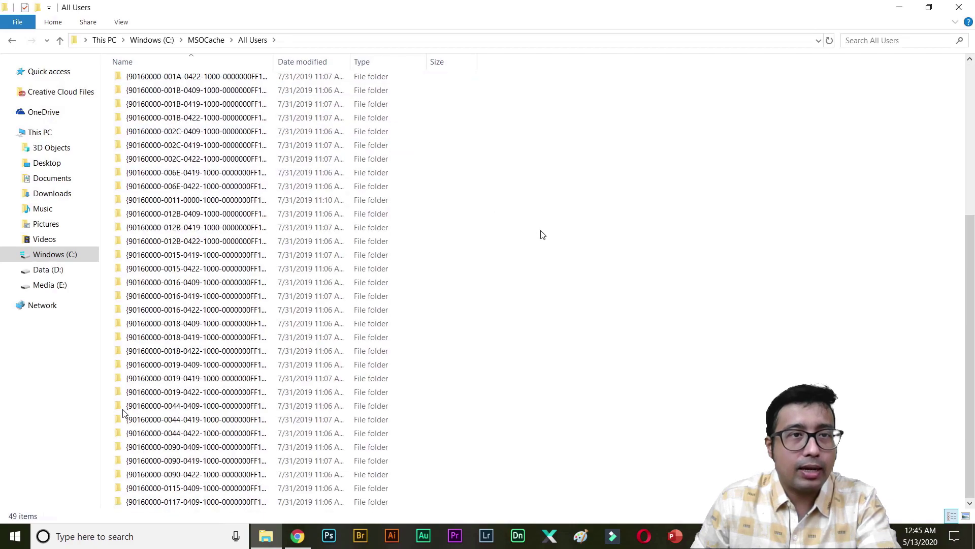
{"action": "key", "text": "ctrl+a"}
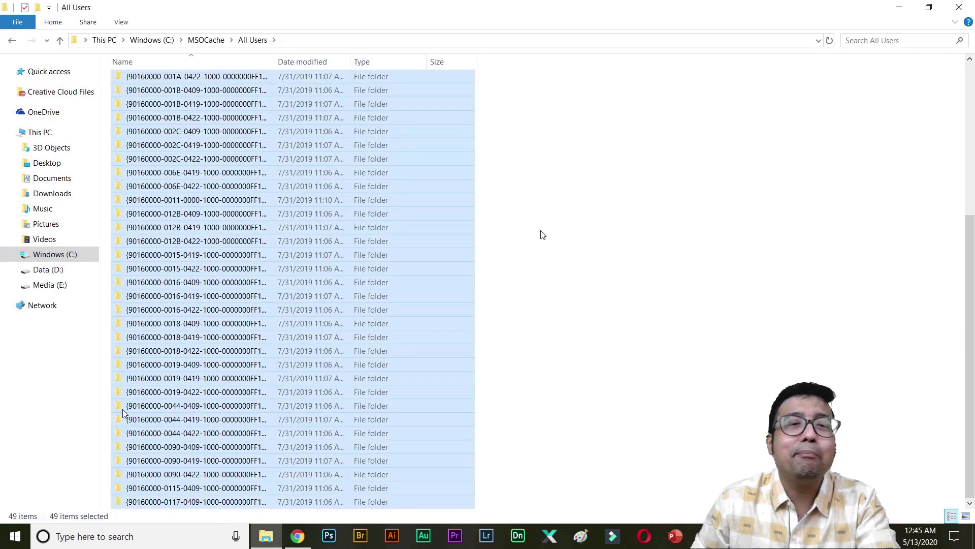
{"action": "key", "text": "Delete"}
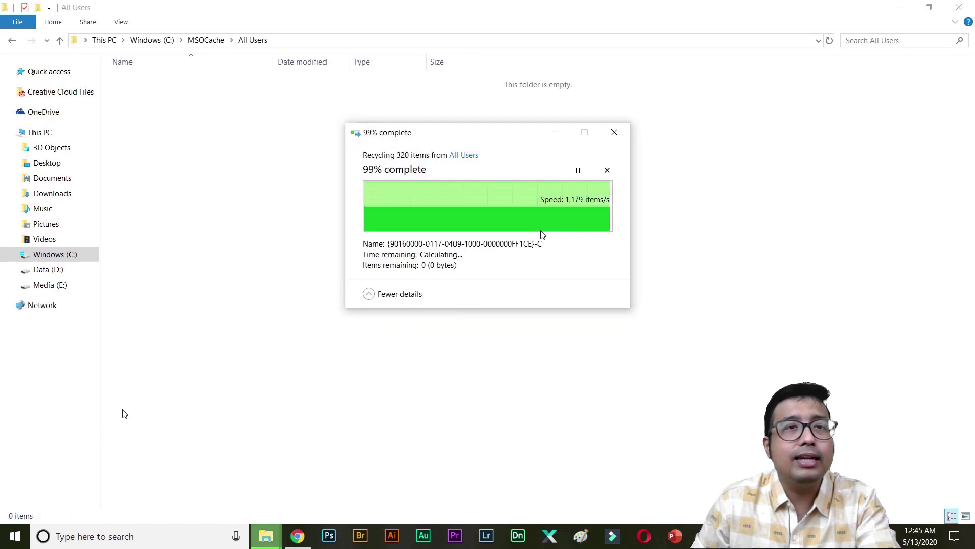
{"action": "right_click", "coordinate": [471, 331]}
{"action": "left_click", "coordinate": [514, 381]}
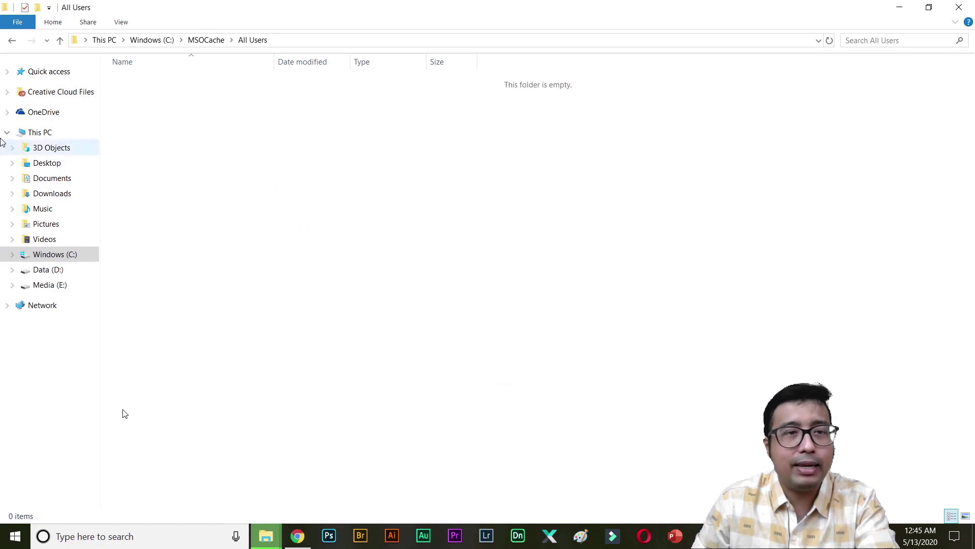
{"action": "left_click", "coordinate": [32, 135]}
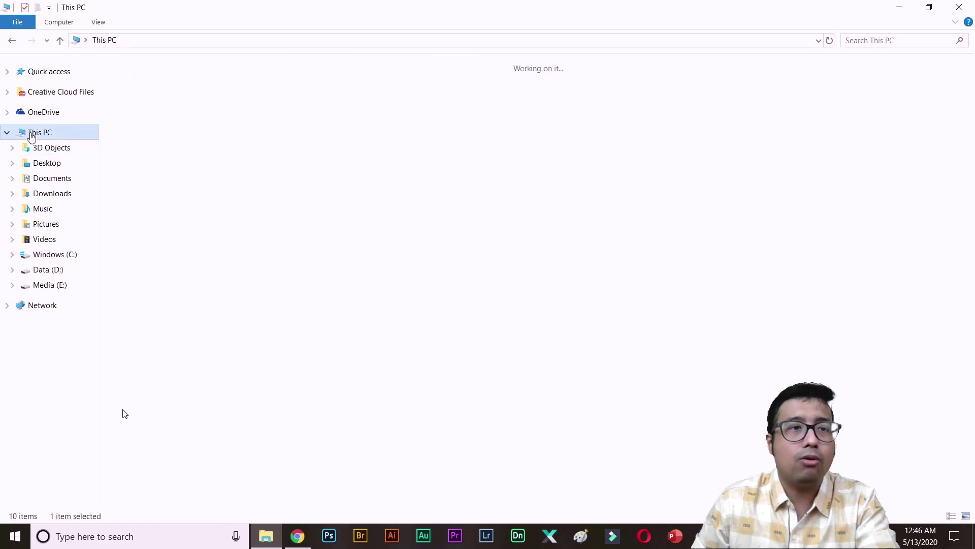